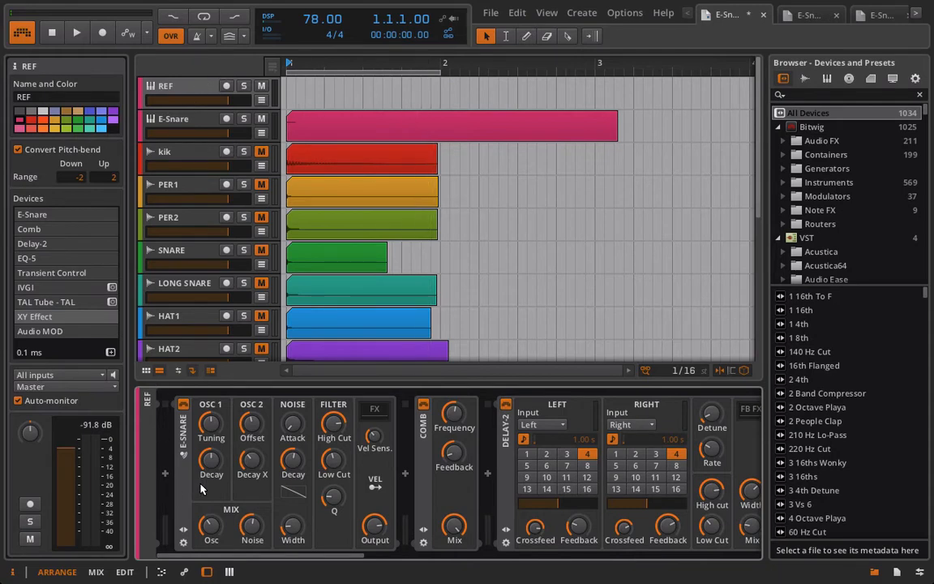
Step: Look through the REF track's device chain up to Audio MOD, briefly opening the IVGI and TAL Tube plug-in windows
scroll(357, 454, "right", 3)
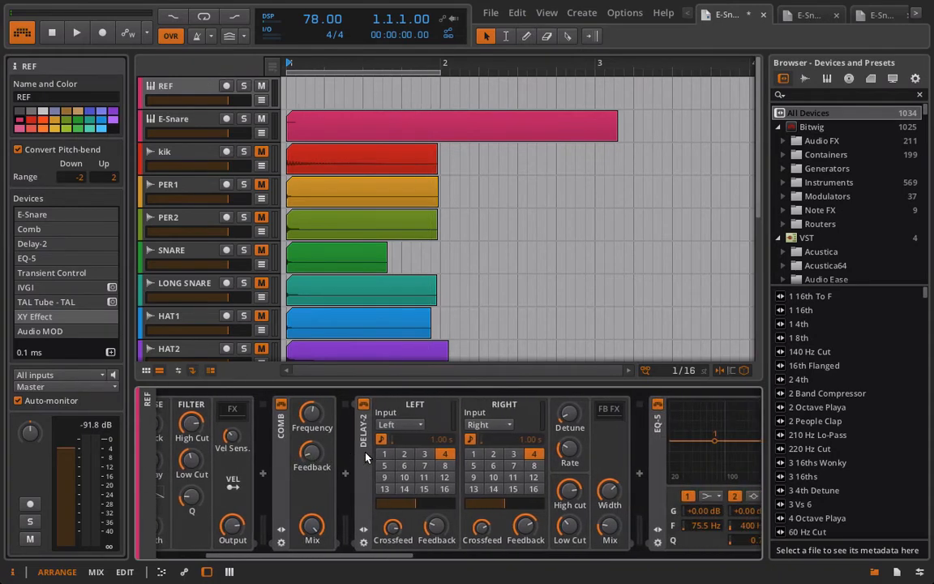
scroll(364, 458, "right", 6)
scroll(365, 459, "right", 5)
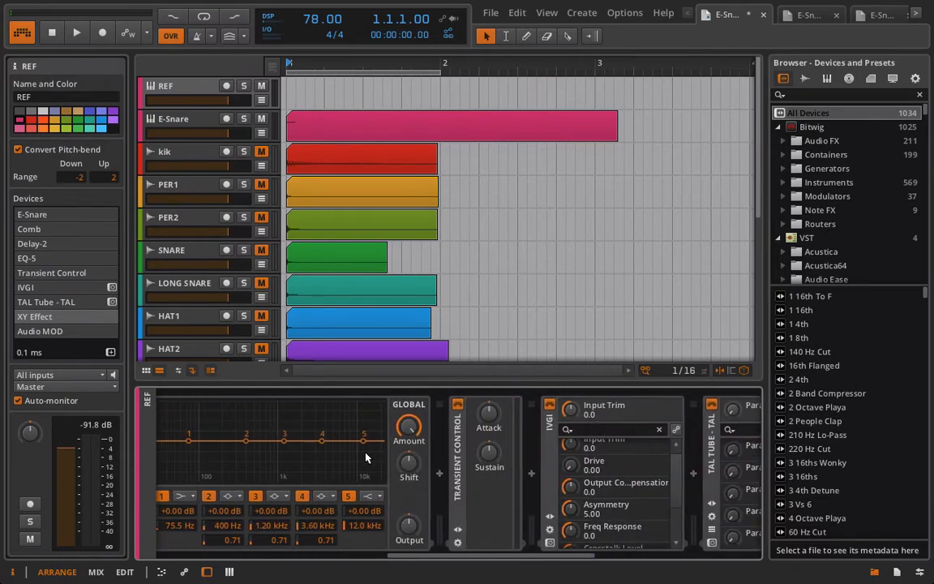
scroll(365, 458, "right", 10)
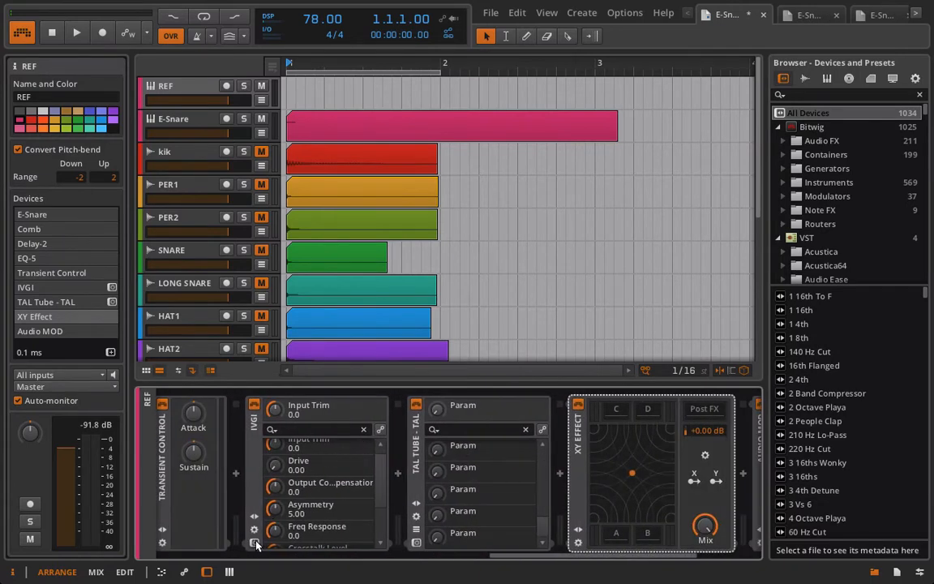
left_click(255, 543)
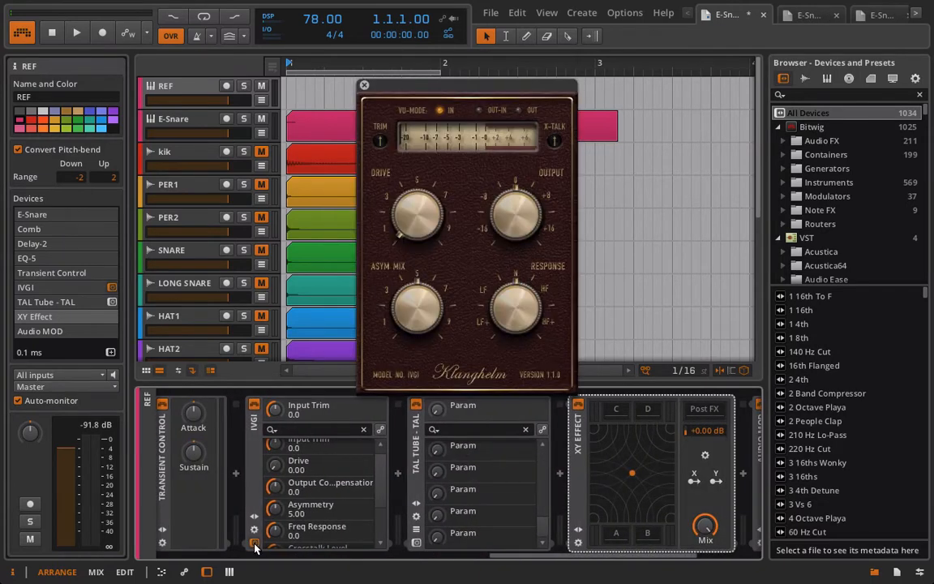
left_click(418, 544)
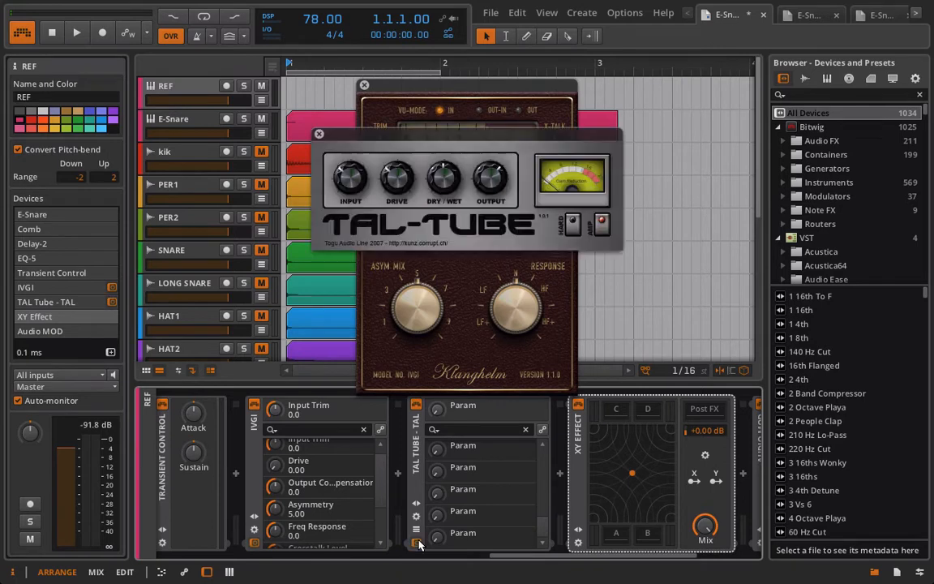
left_click(319, 134)
left_click(365, 85)
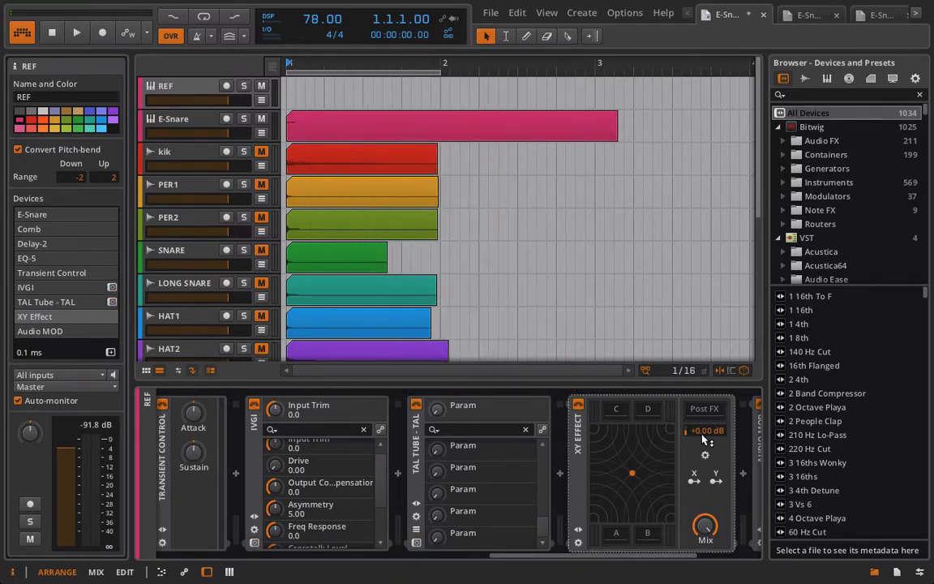
scroll(706, 439, "right", 3)
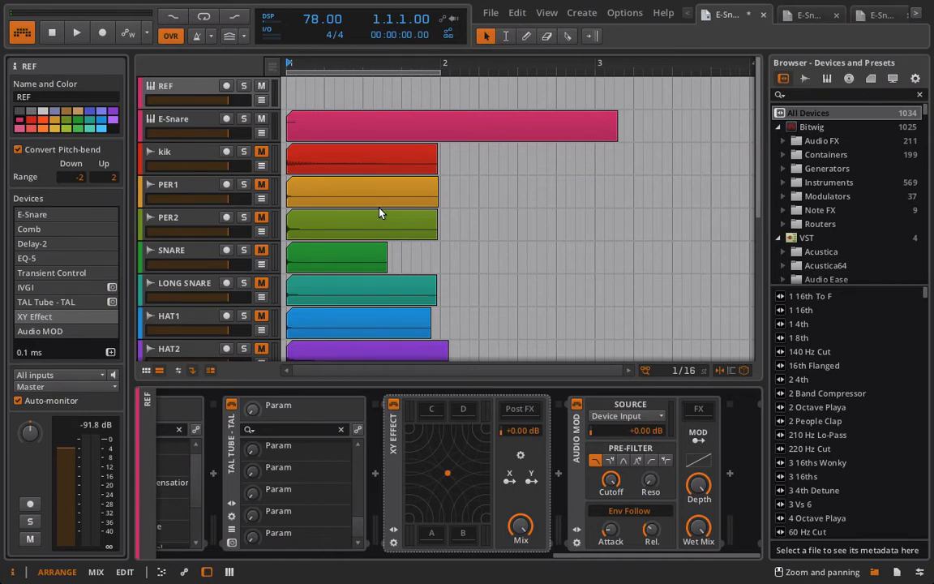
Step: Mute the E-Snare track and solo the kik track to play back its sample
left_click(189, 122)
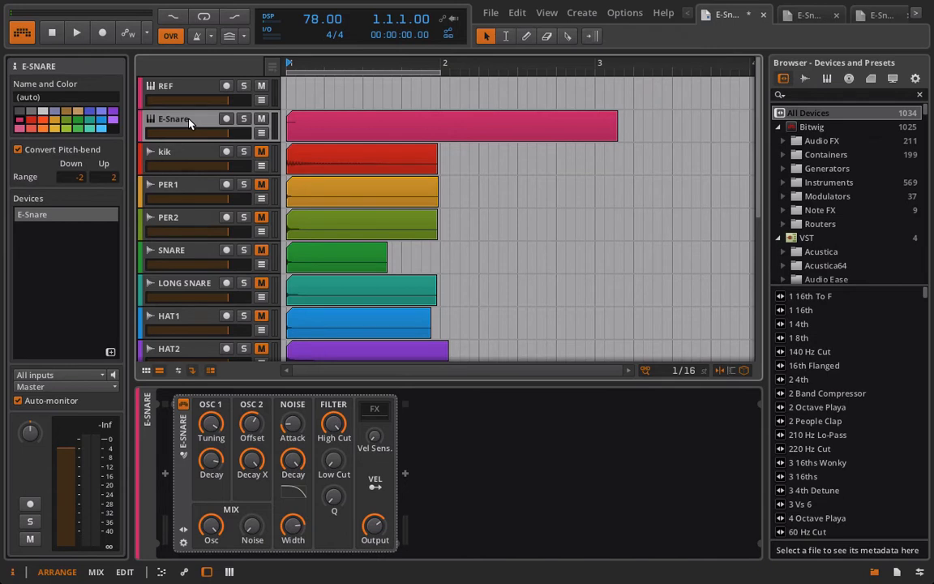
left_click(244, 152)
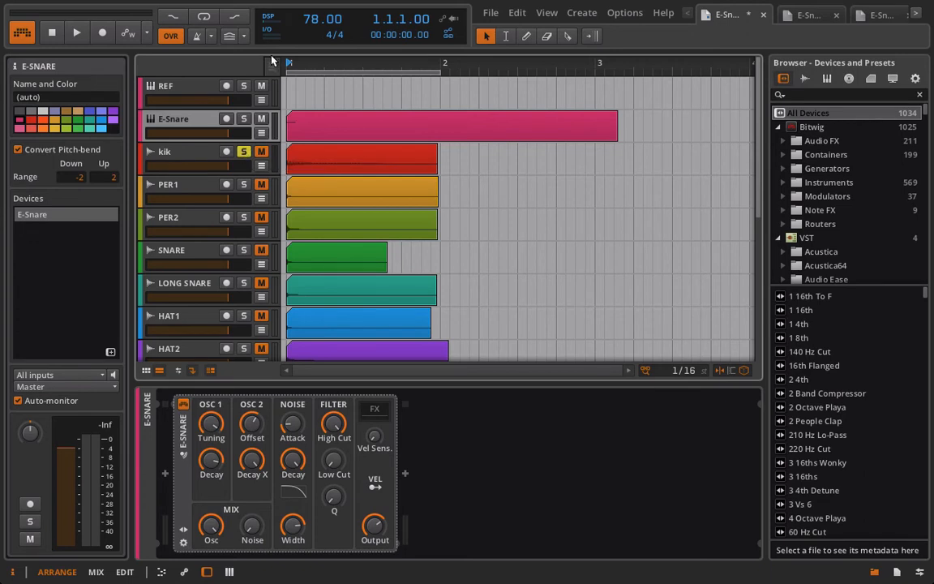
left_click(260, 119)
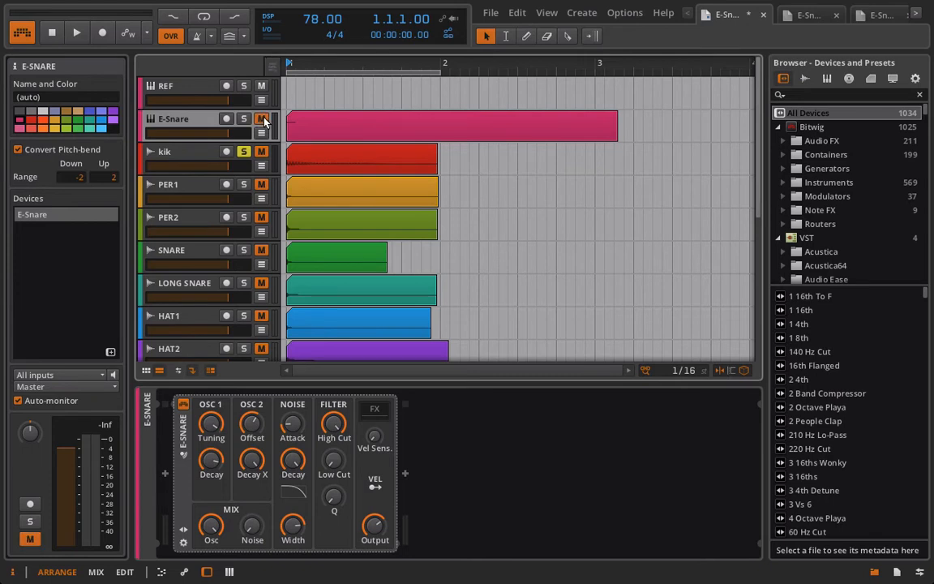
key("space")
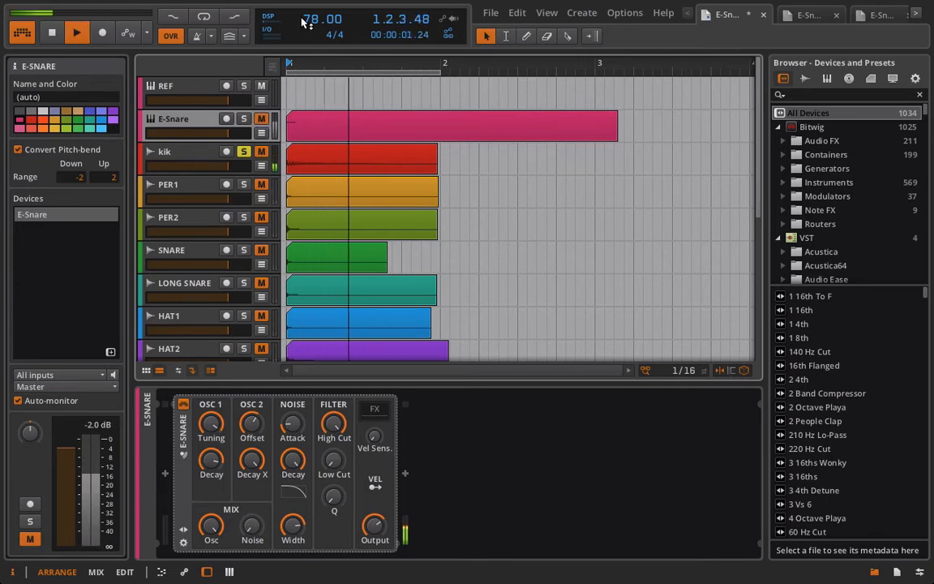
key("space")
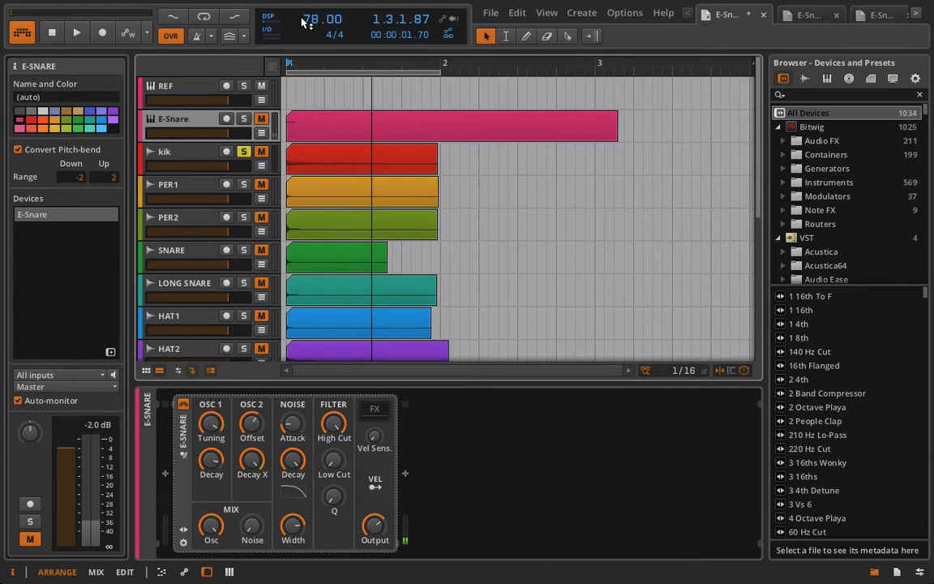
Step: Raise the system headphone volume by several levels
key("XF86AudioRaiseVolume")
key("XF86AudioRaiseVolume")
key("XF86AudioRaiseVolume")
key("XF86AudioRaiseVolume")
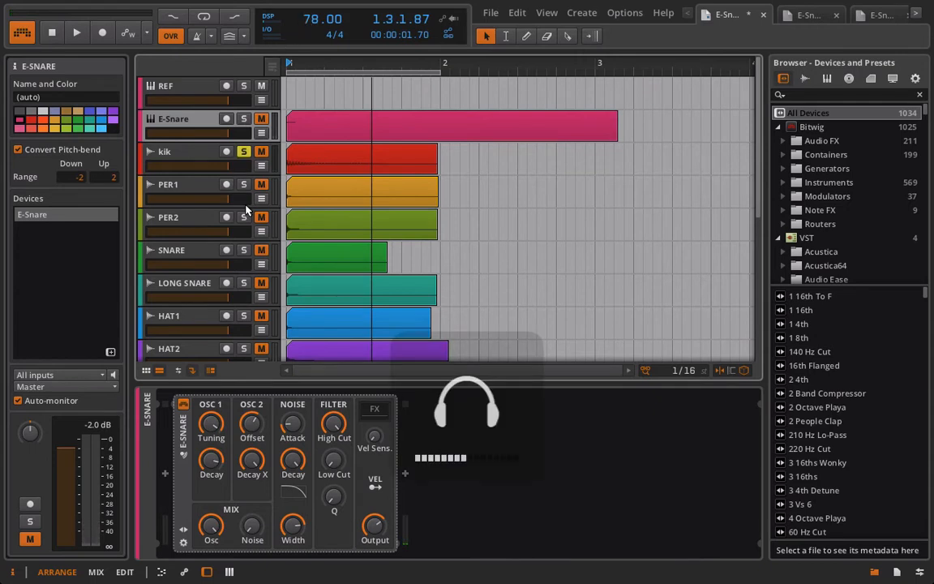
Step: Take the kik track out of solo and audition the PER1 track in solo
left_click(242, 187)
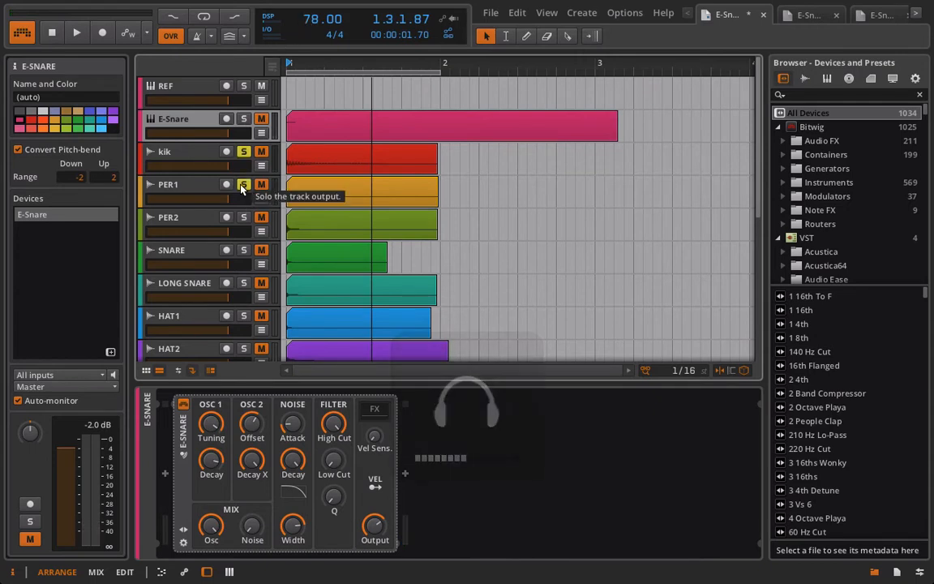
key("space")
left_click(242, 187)
key("space")
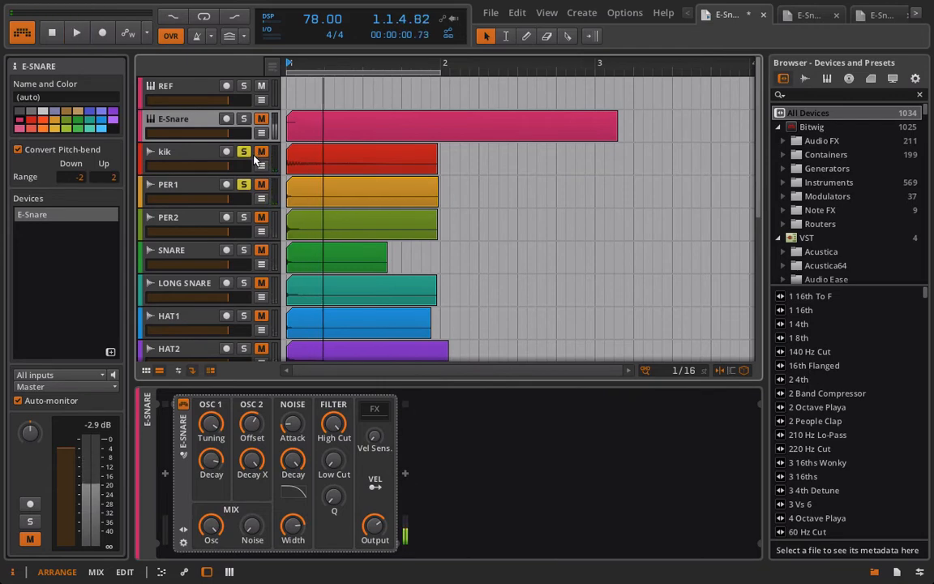
left_click(244, 154)
key("space")
key("space")
key("space")
left_click(242, 188)
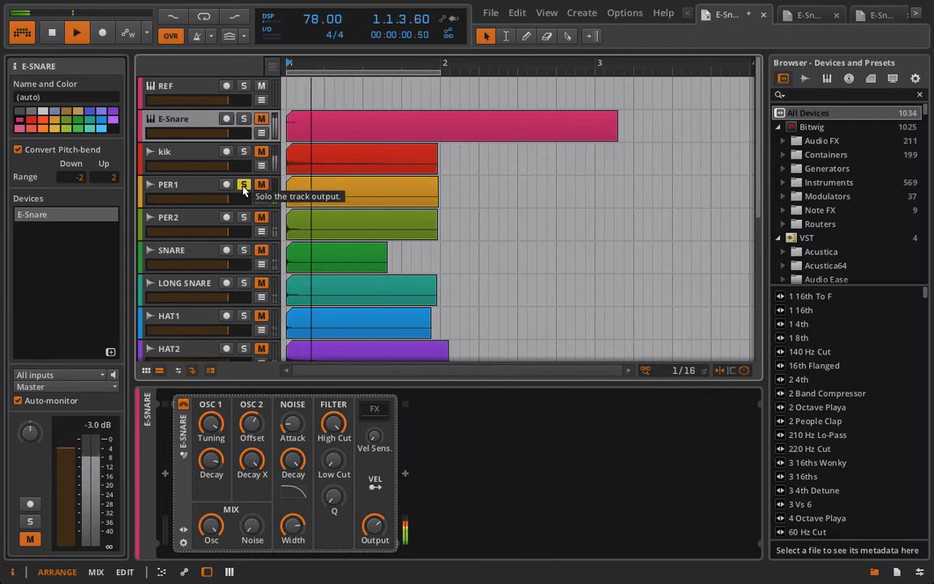
Step: Audition the PER2 track in solo, replaying it several times, and release its solo
left_click(244, 220)
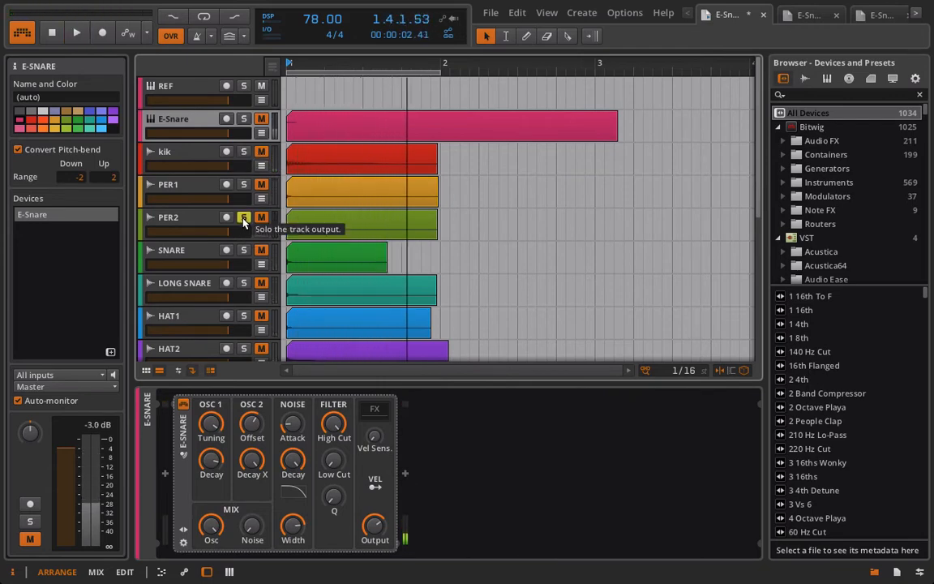
key("space")
key("space")
key("space")
key("space")
key("space")
key("space")
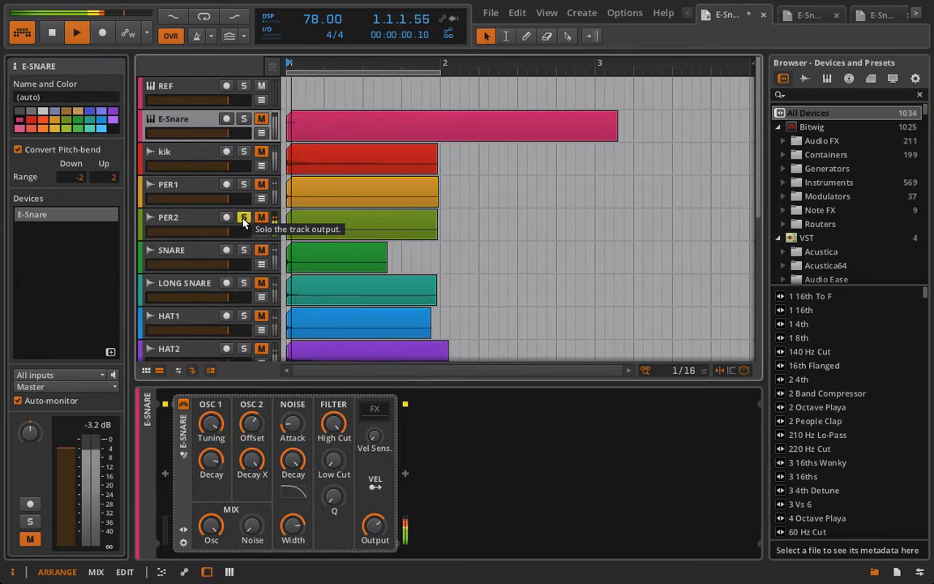
key("space")
left_click(244, 220)
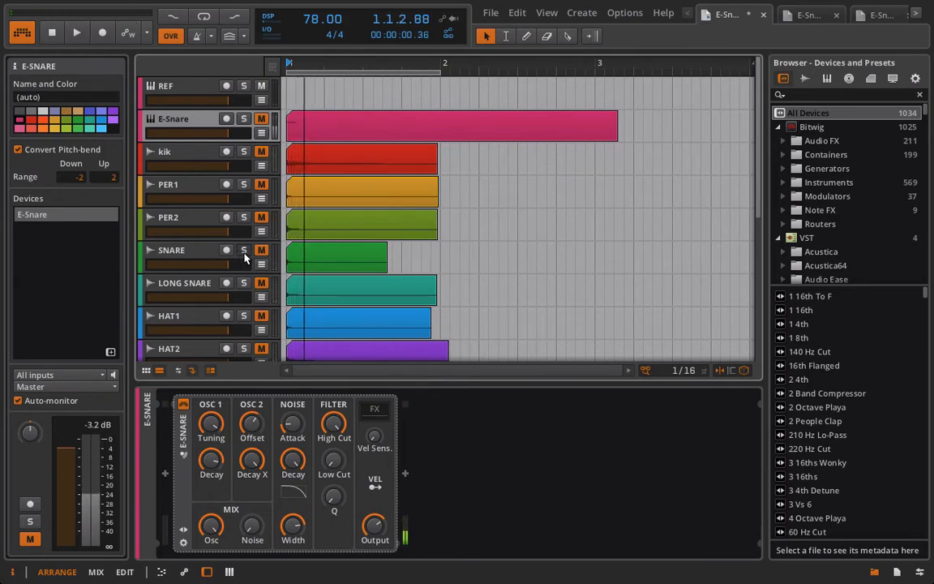
Step: Audition the SNARE track in solo a few times and release its solo
left_click(243, 251)
key("space")
key("space")
key("space")
key("space")
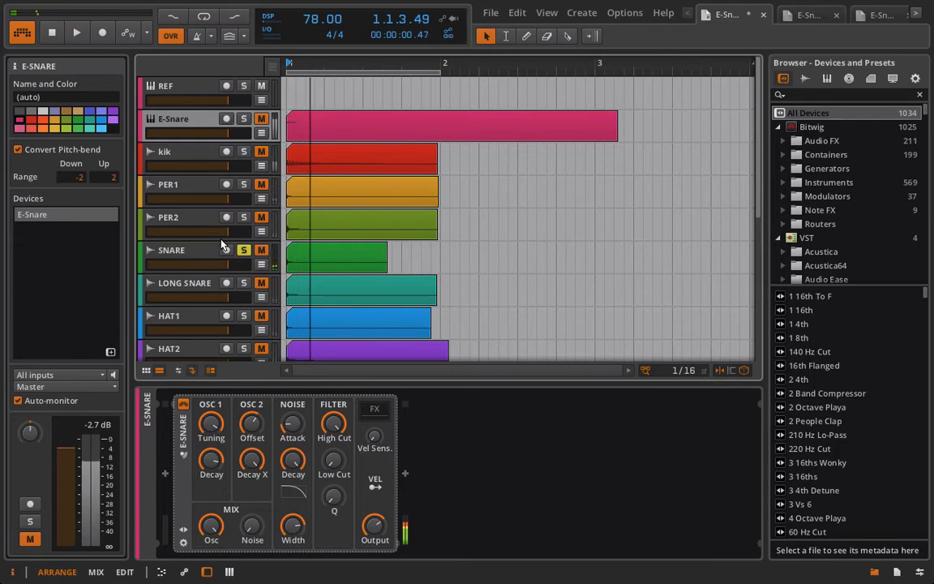
key("space")
left_click(243, 250)
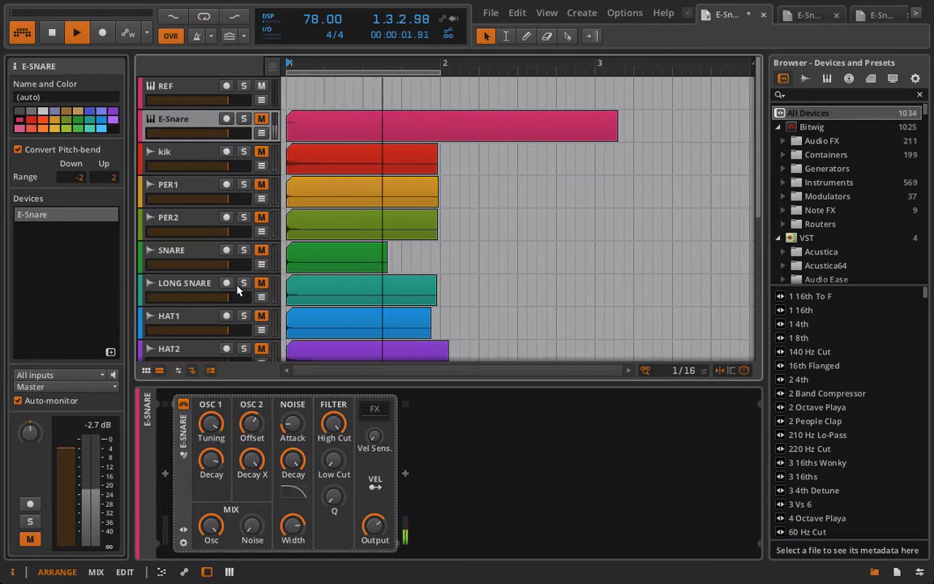
Step: Solo the LONG SNARE track and play its sample repeatedly
left_click(244, 283)
key("space")
key("space")
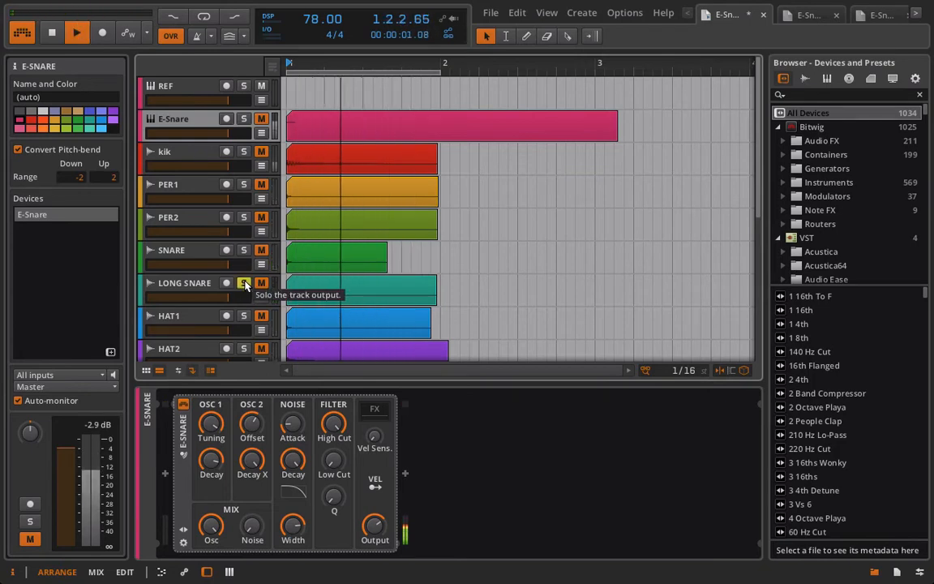
key("space")
key("space")
key("space")
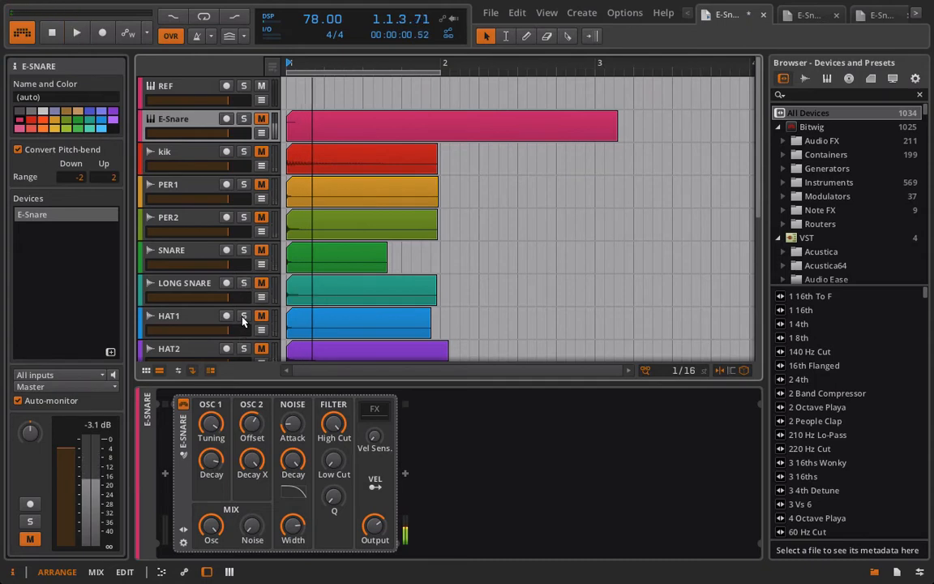
Step: Audition the HAT1 and HAT2 tracks one after the other in solo
left_click(243, 316)
key("space")
key("space")
scroll(243, 318, "down", 1)
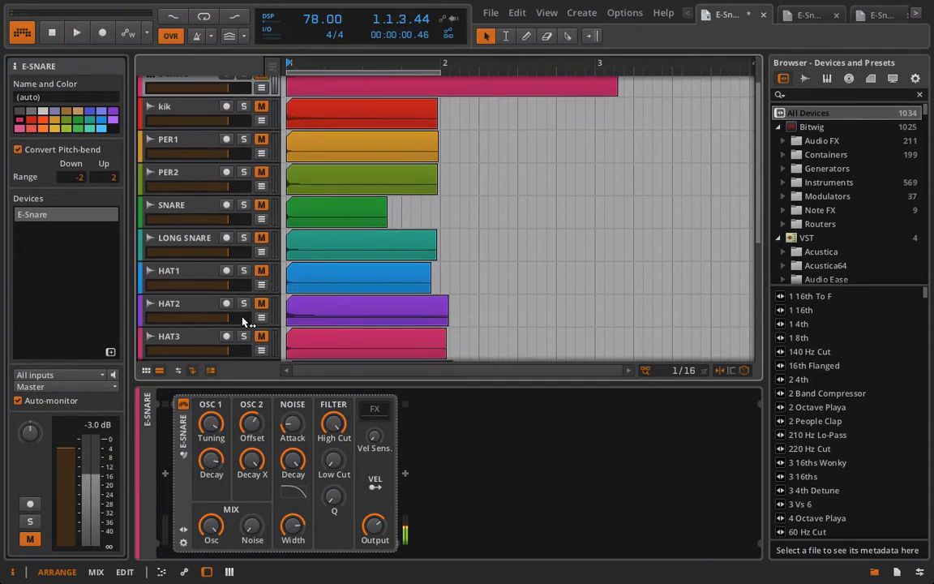
left_click(244, 305)
key("space")
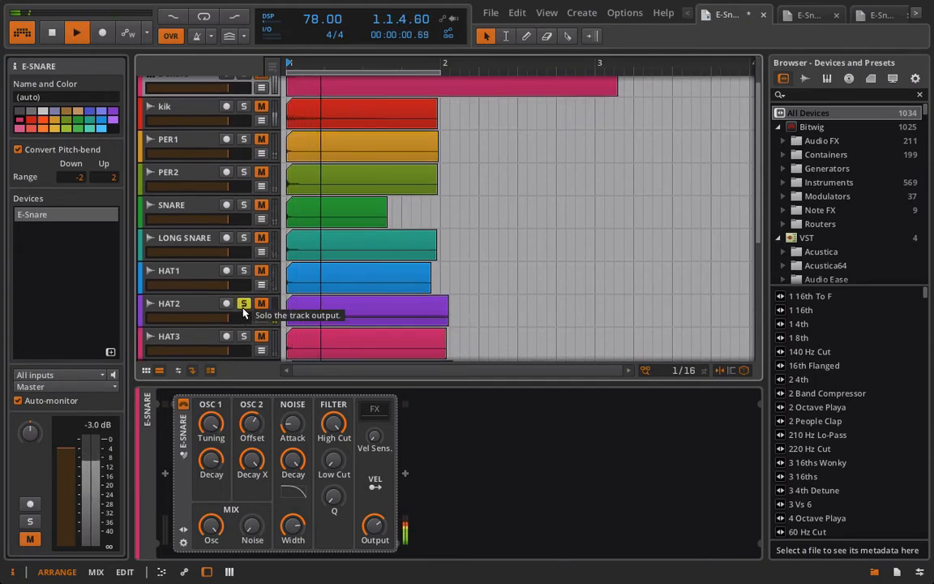
key("space")
left_click(244, 304)
Step: Solo the HAT3 track and play back its sample
scroll(243, 311, "down", 2)
left_click(244, 255)
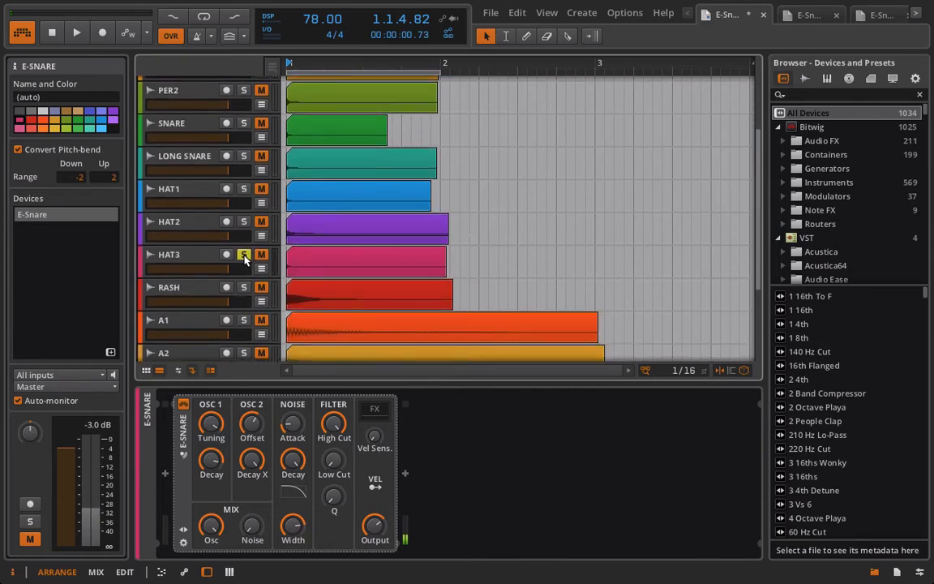
key("space")
key("space")
Step: Release the solo on HAT3, audition the RASH track alone, and take it out of solo
left_click(243, 287)
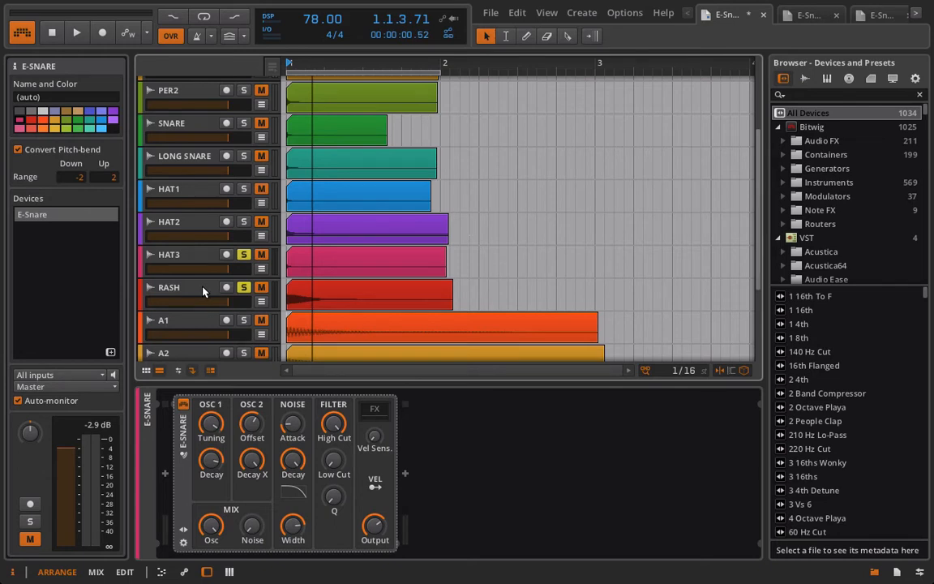
scroll(203, 292, "down", 2)
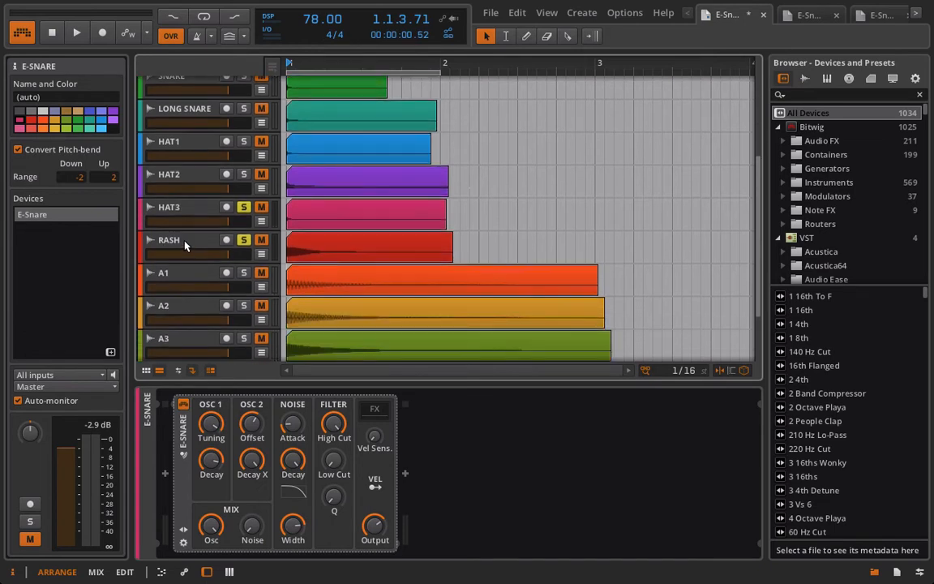
left_click(242, 201)
left_click(245, 208)
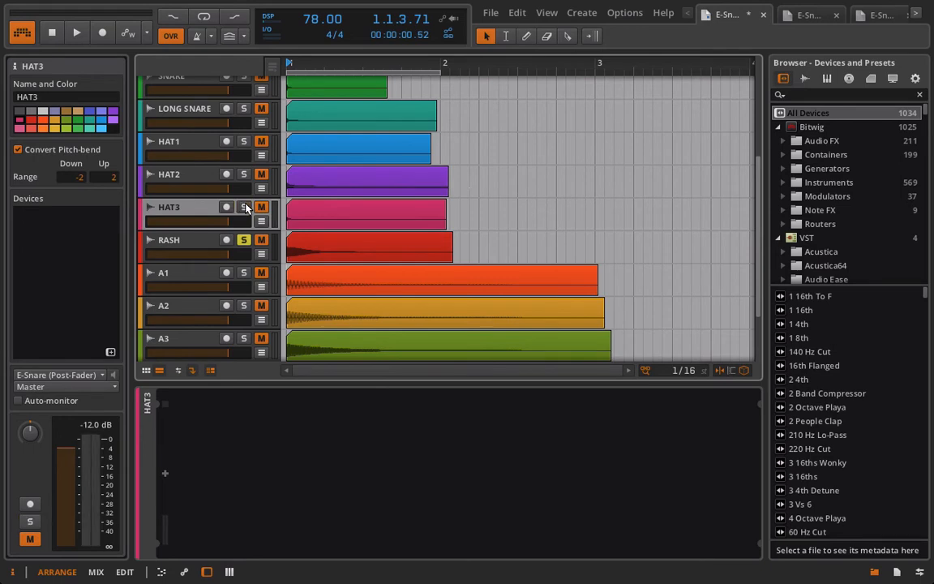
key("space")
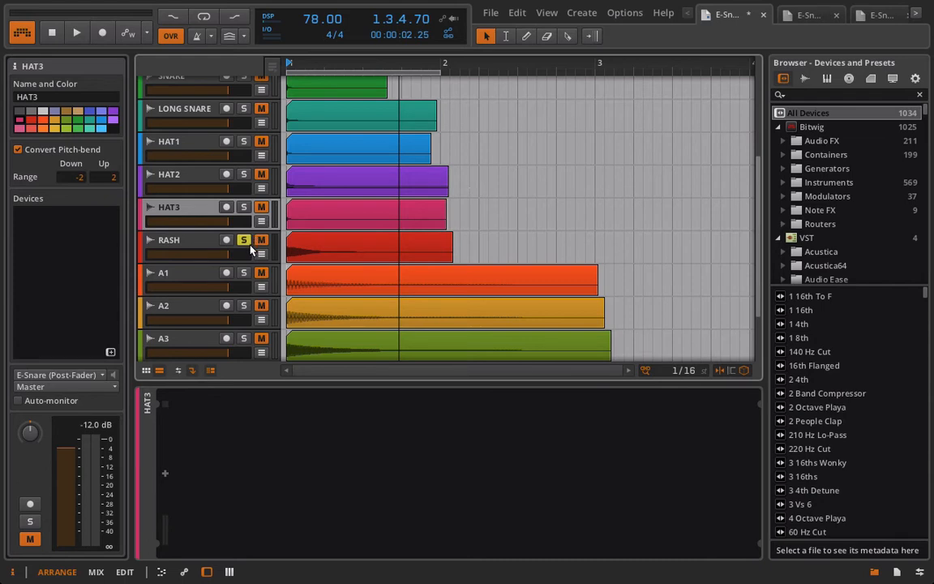
left_click(244, 242)
Step: Audition the A1, A2 and A3 tracks one at a time in solo during playback
left_click(243, 273)
scroll(187, 249, "down", 2)
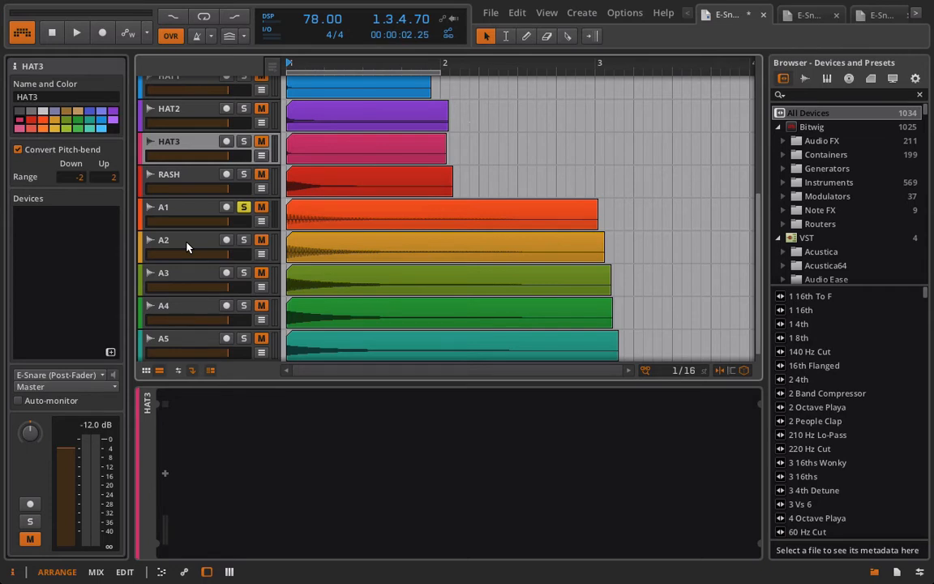
key("space")
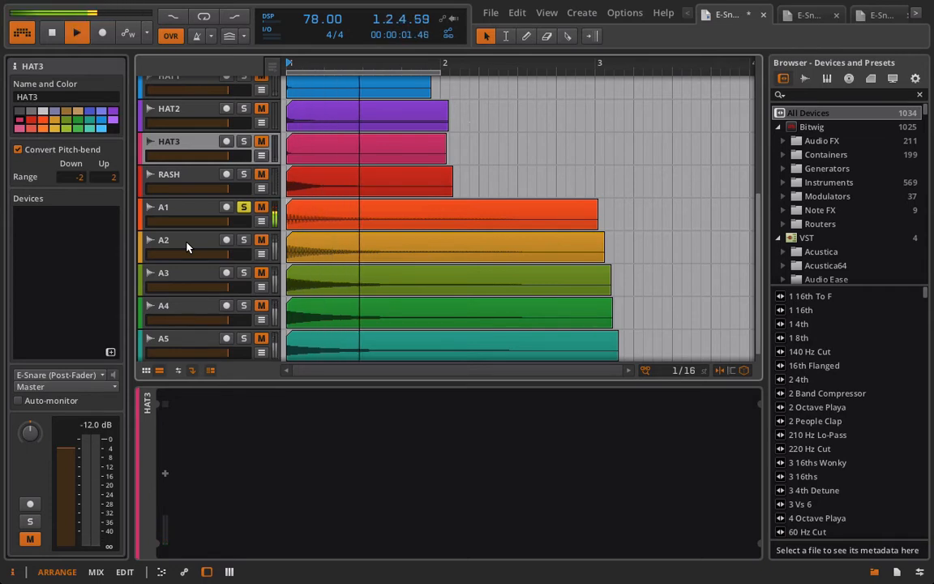
left_click(244, 207)
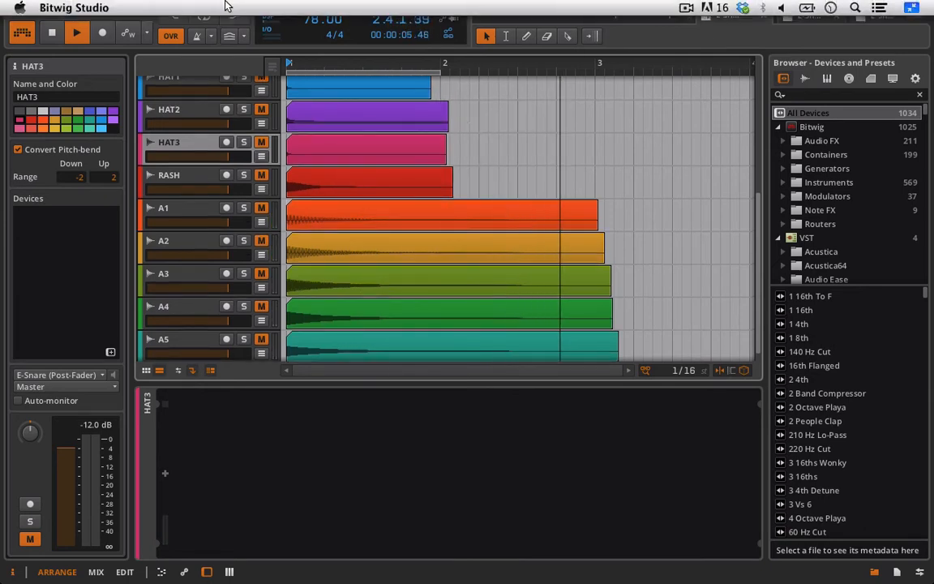
left_click(242, 241)
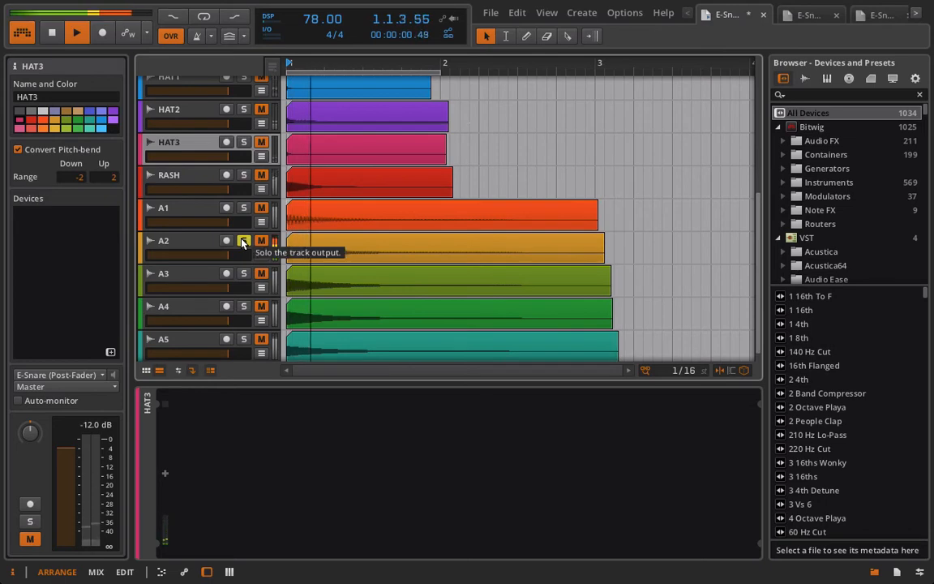
left_click(243, 274)
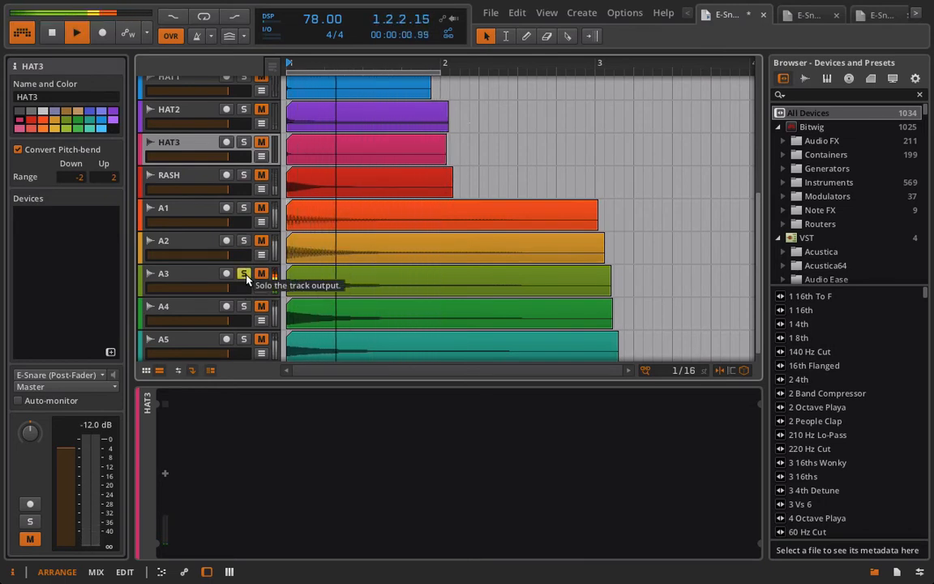
Step: Take A3 out of solo, audition the A4 and A5 tracks alone in turn, and release the last solo
left_click(246, 277)
left_click(243, 306)
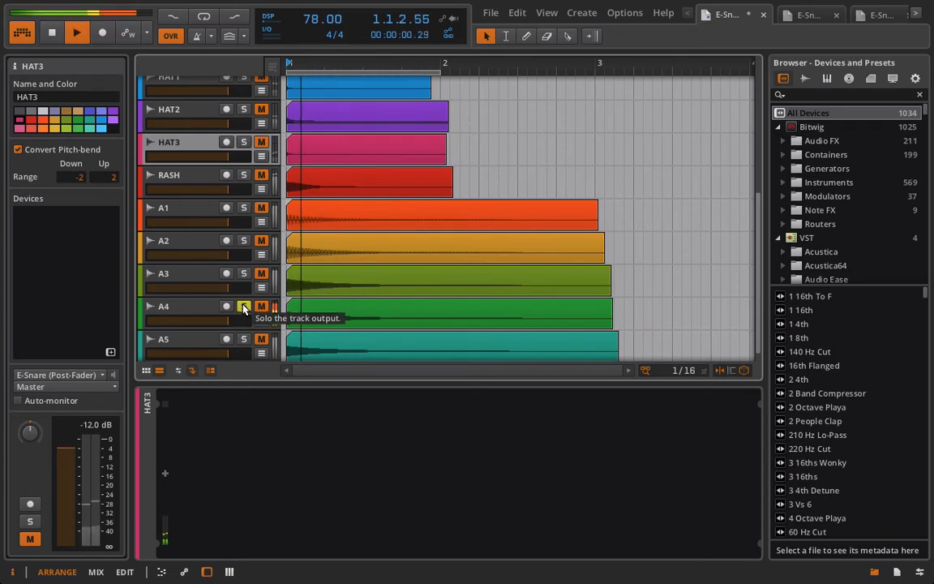
key("space")
scroll(243, 308, "down", 1)
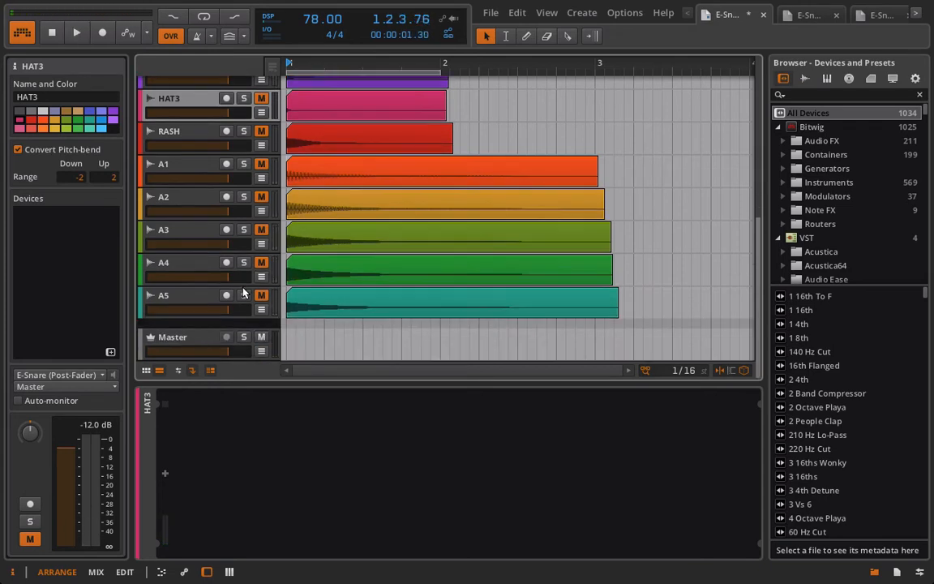
left_click(243, 296)
key("space")
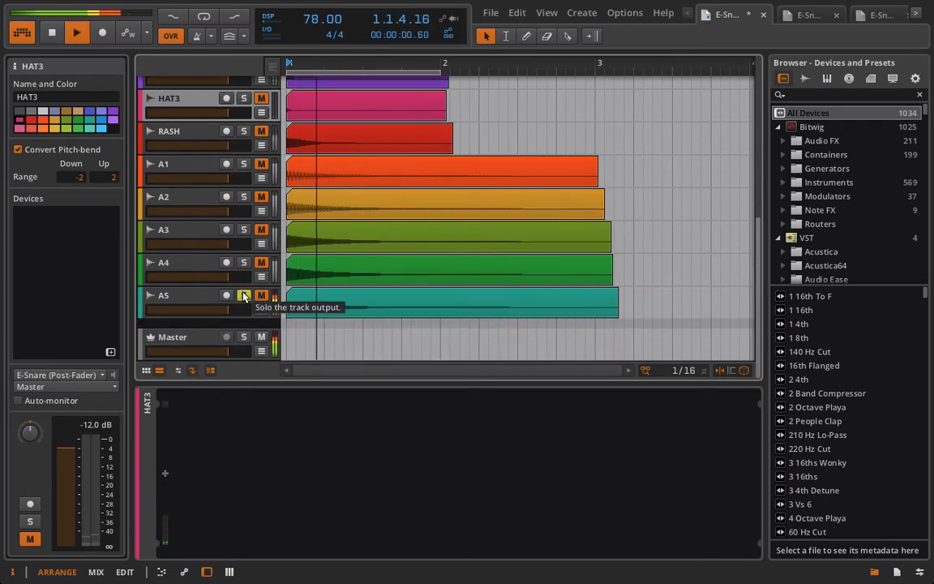
key("space")
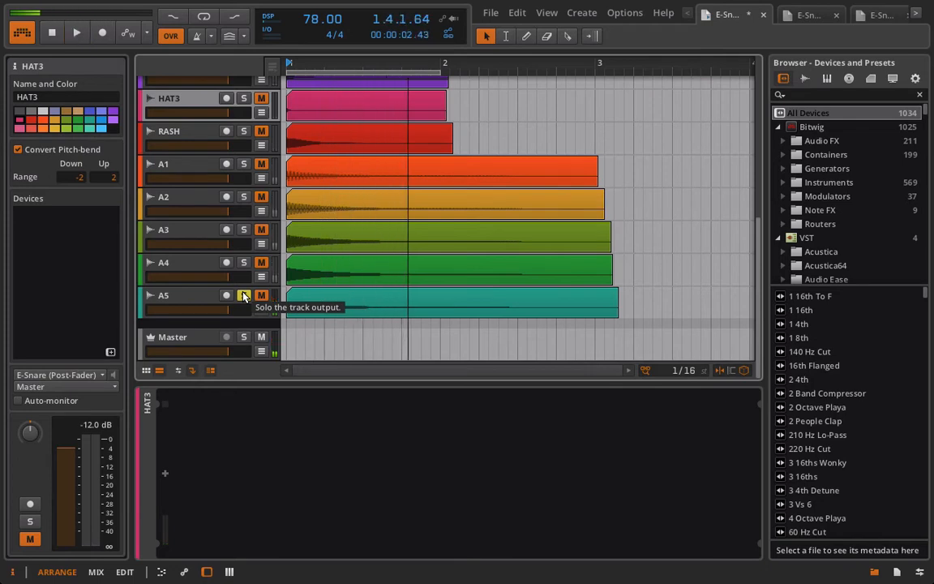
left_click(243, 296)
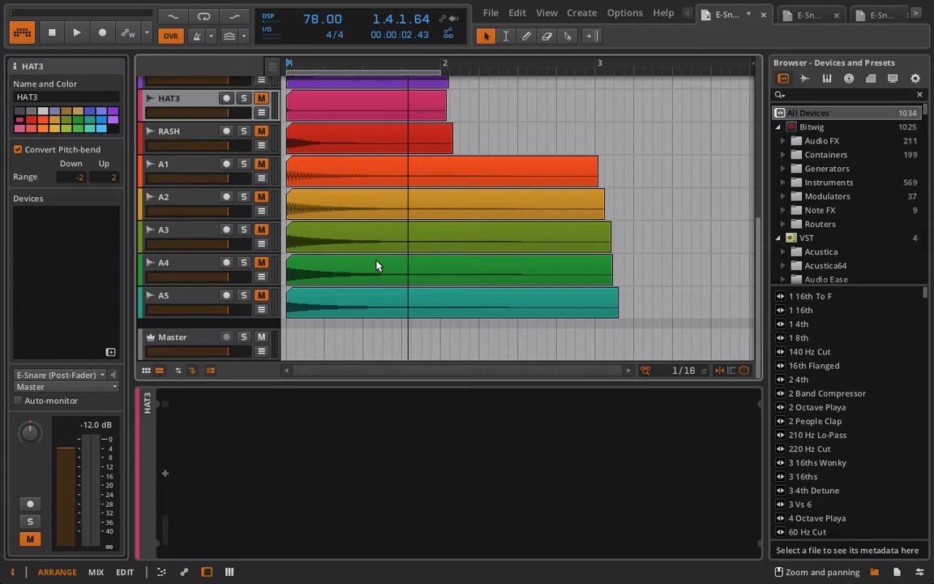
Step: Switch to the second E-Snare project and examine the audio events of the first kik clip at bar 81
left_click(796, 17)
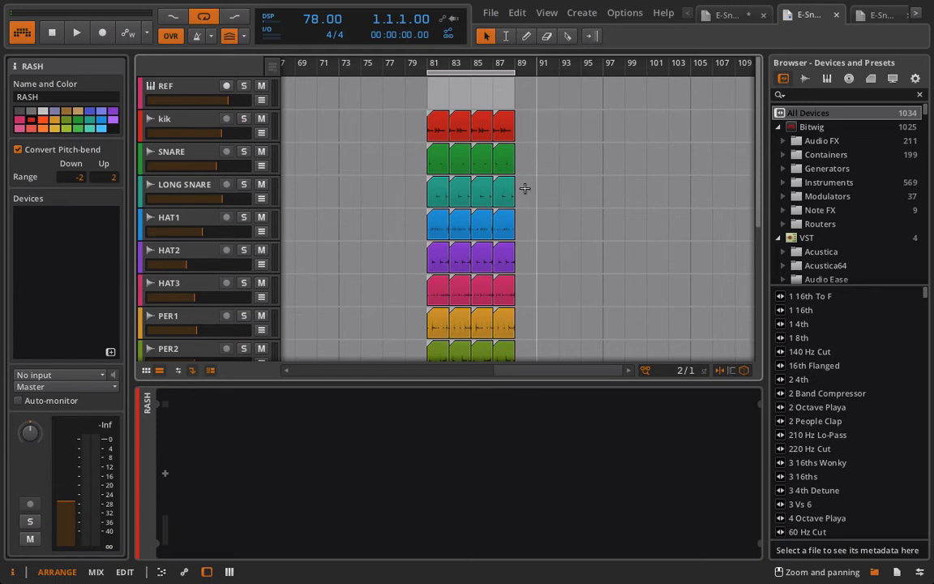
left_click(182, 126)
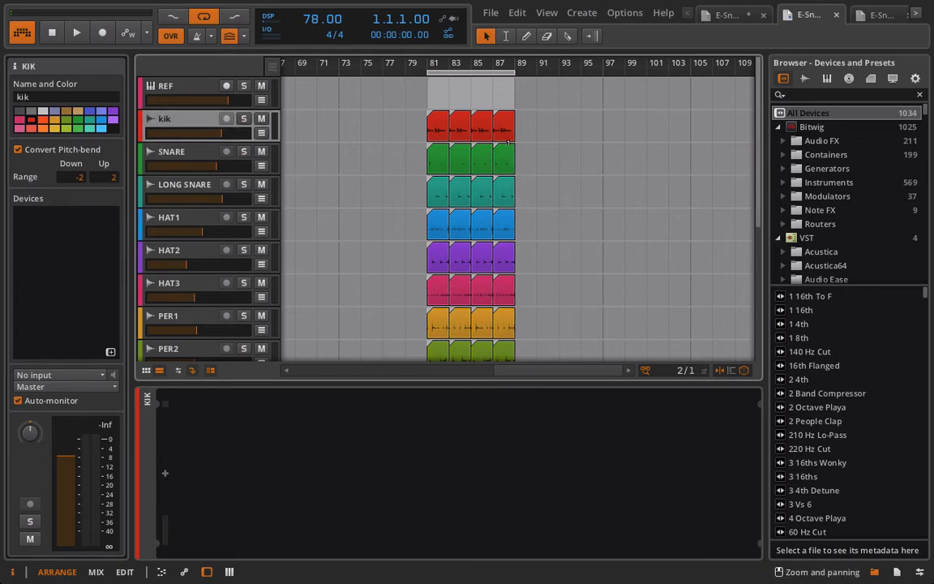
left_click(433, 127)
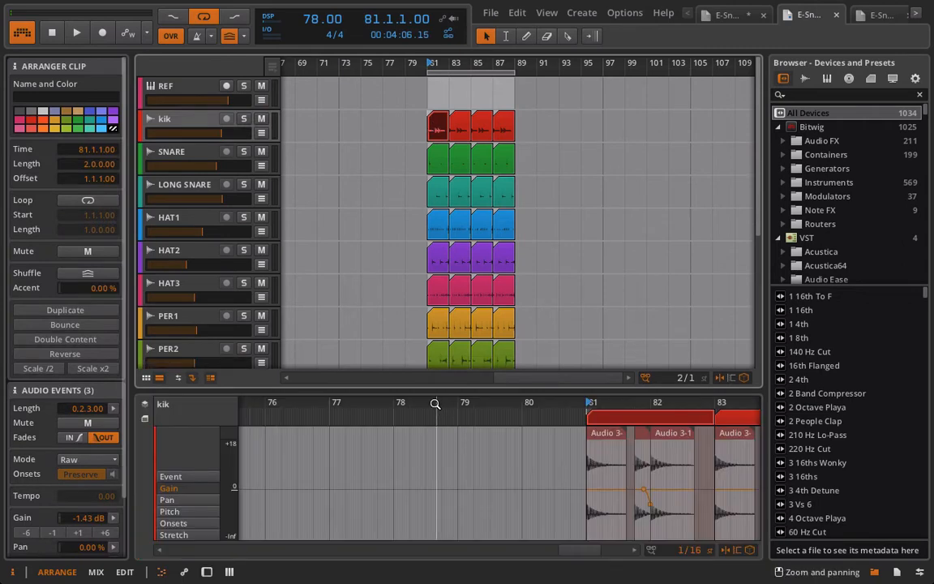
left_click_drag(428, 406, 279, 406)
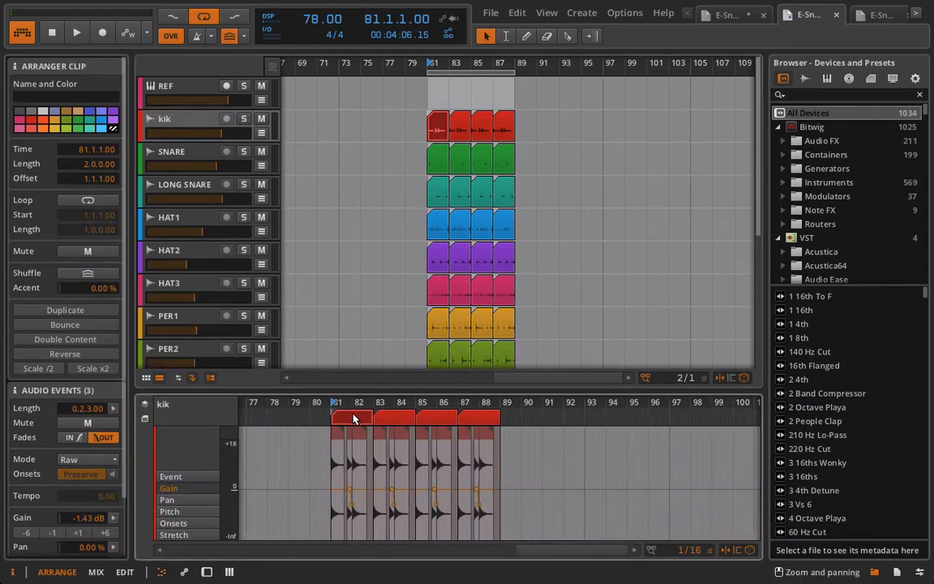
left_click_drag(351, 404, 414, 404)
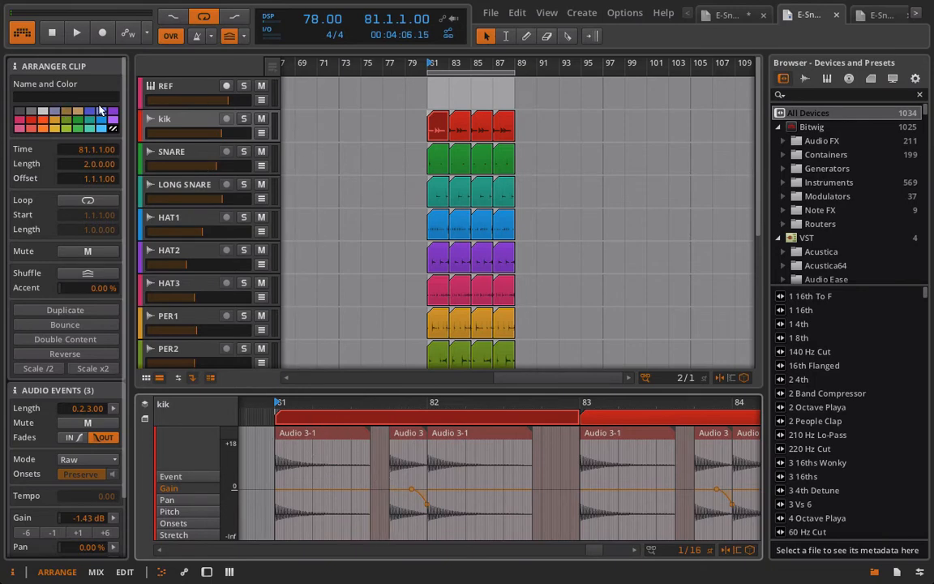
left_click_drag(343, 418, 339, 225)
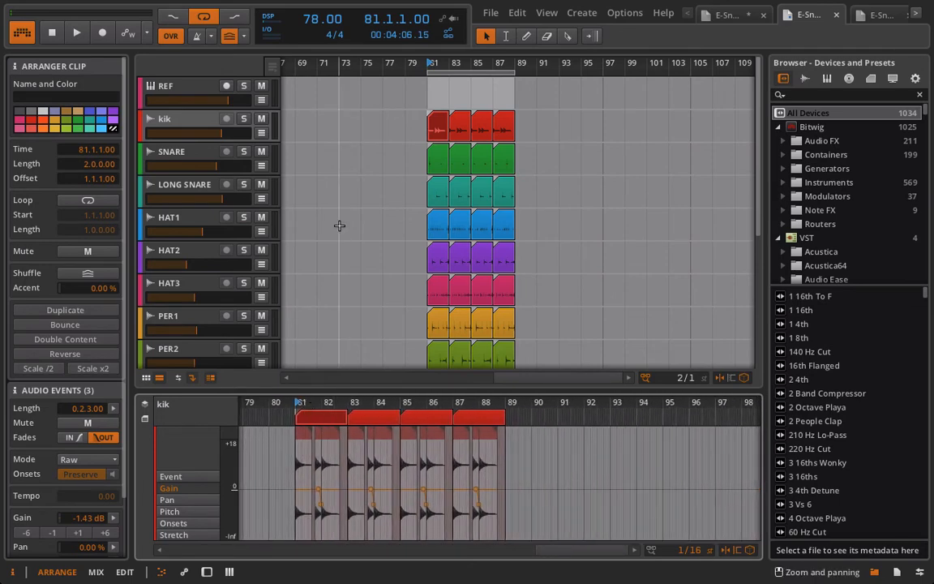
Step: Play the looped drum pattern from bar 81 through bar 88 and stop playback
scroll(339, 226, "down", 2)
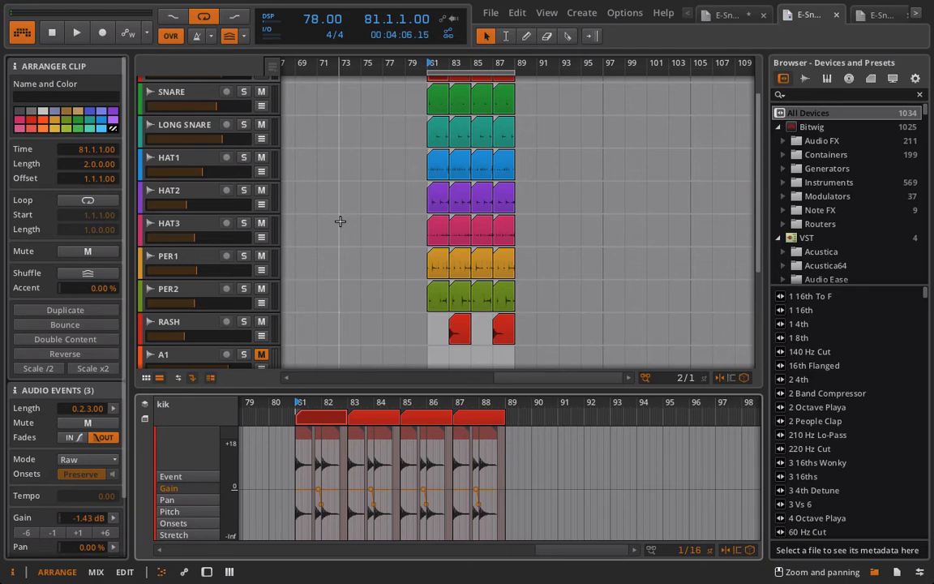
key("space")
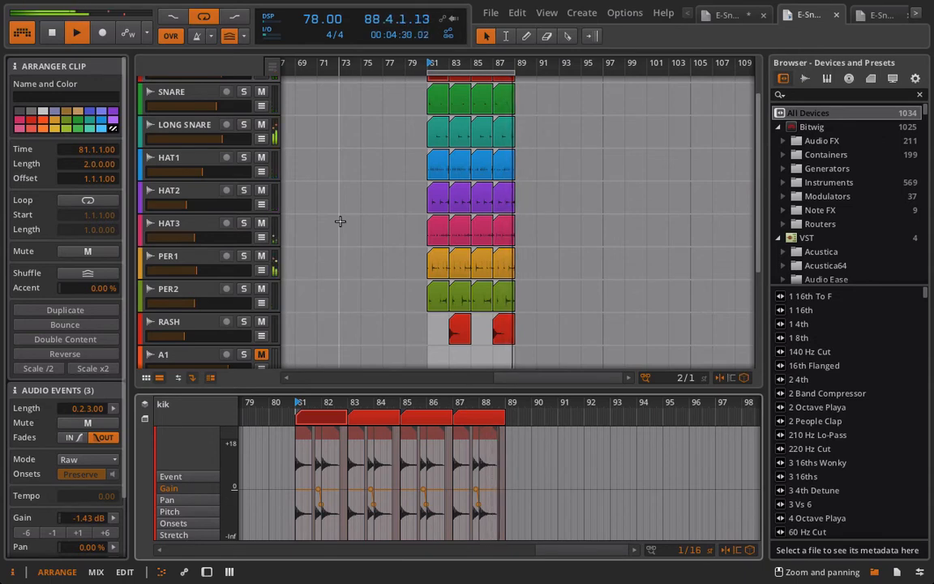
key("space")
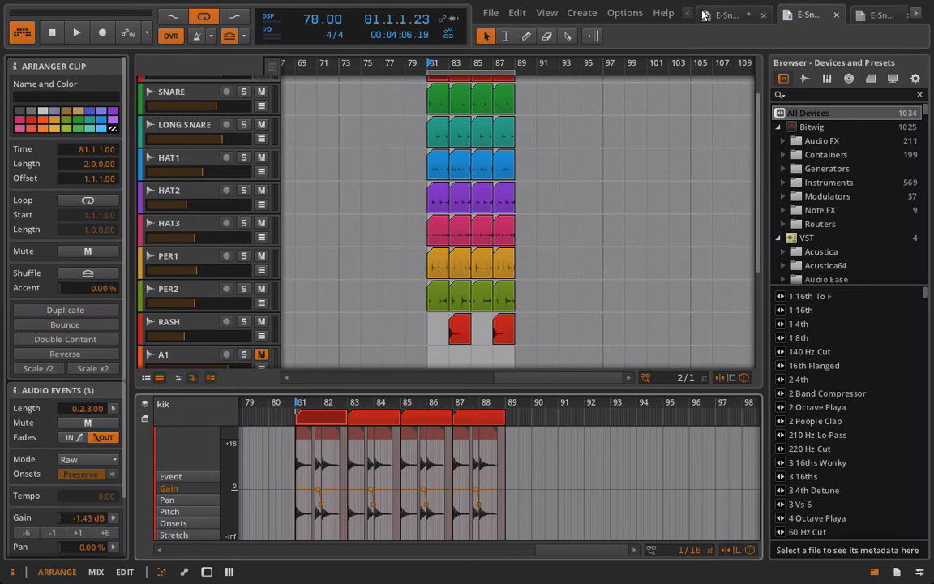
Step: Revisit the first project with the single samples, return to the drum pattern project, and check its groove settings
left_click(724, 15)
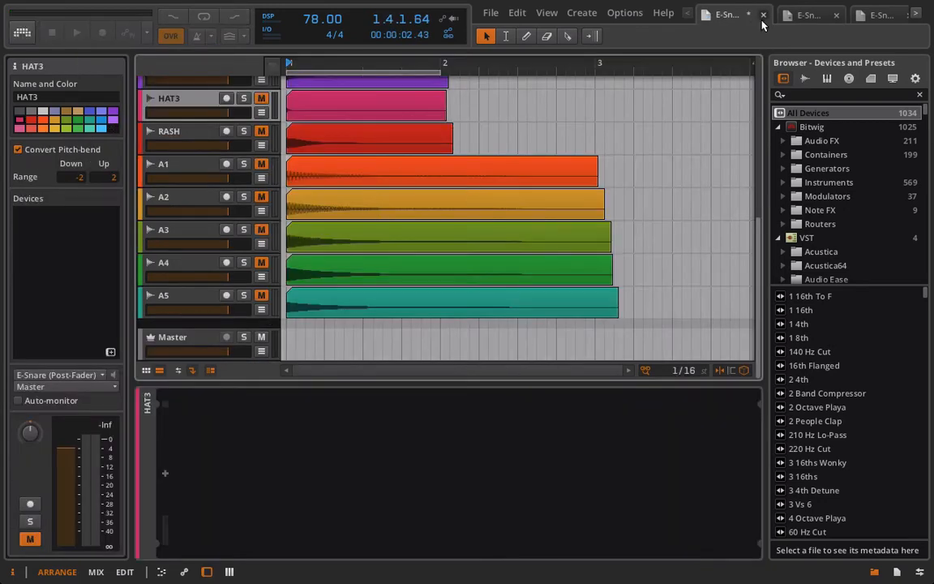
left_click(793, 15)
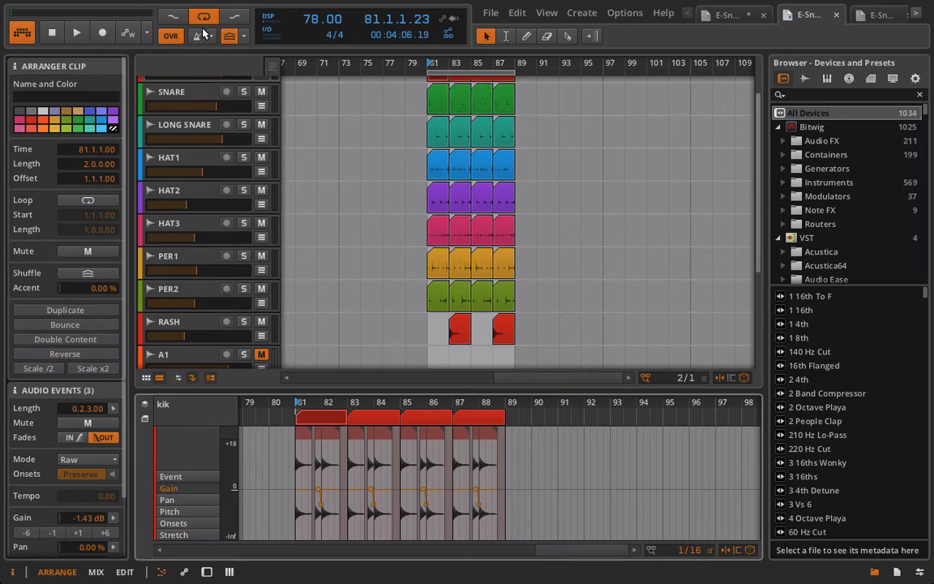
left_click(242, 38)
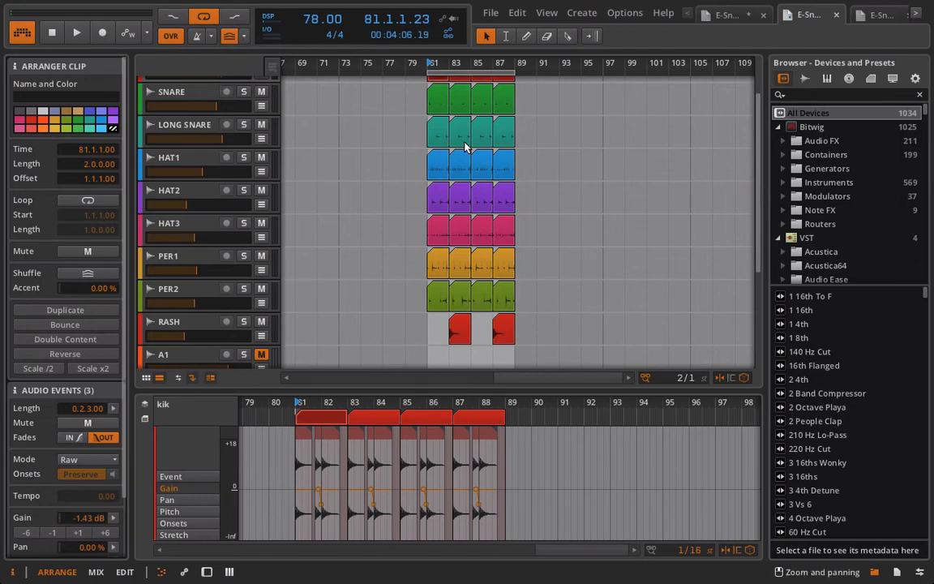
Step: Examine the individual hits in the first HAT1 clip at bar 81 in the audio editor
left_click(438, 163)
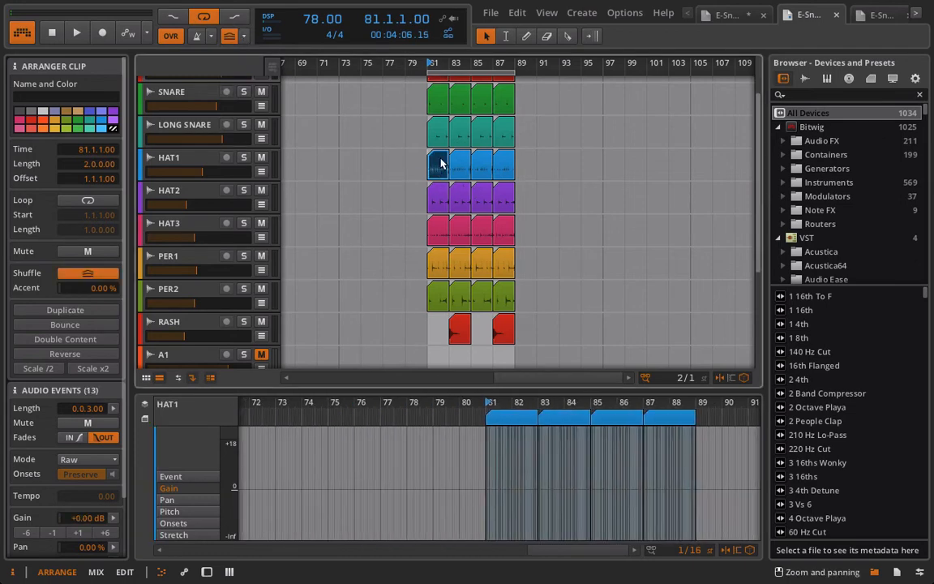
scroll(438, 114, "up", 1)
scroll(438, 103, "up", 1)
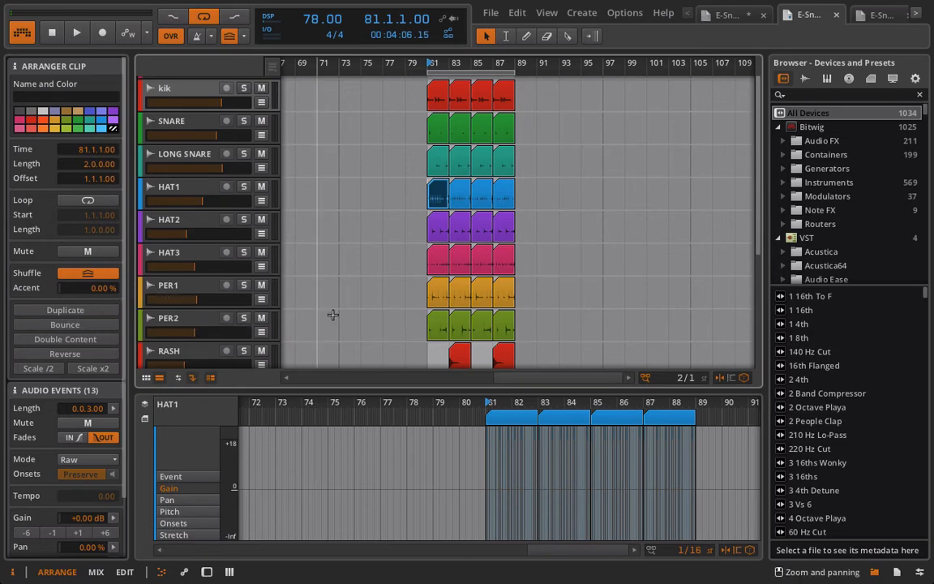
scroll(335, 293, "down", 3)
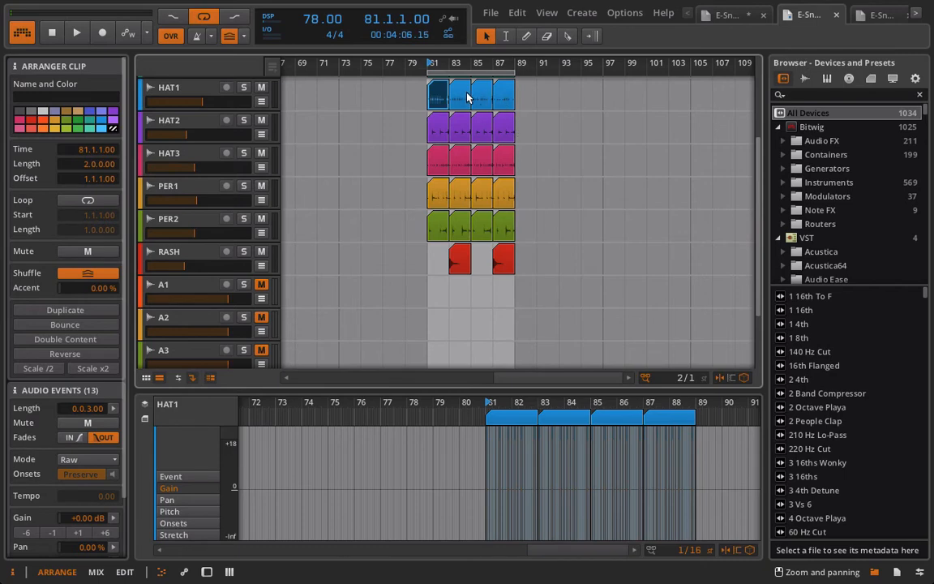
double_click(440, 92)
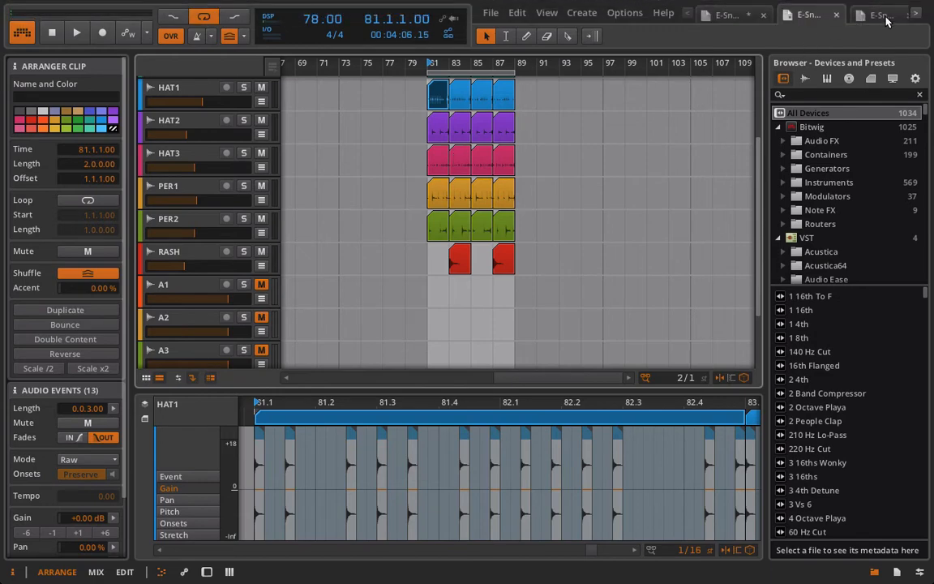
Step: Activate the audio engine in the third E-Snare project and review the kik, SNARE and LONG SNARE device chains
left_click(800, 16)
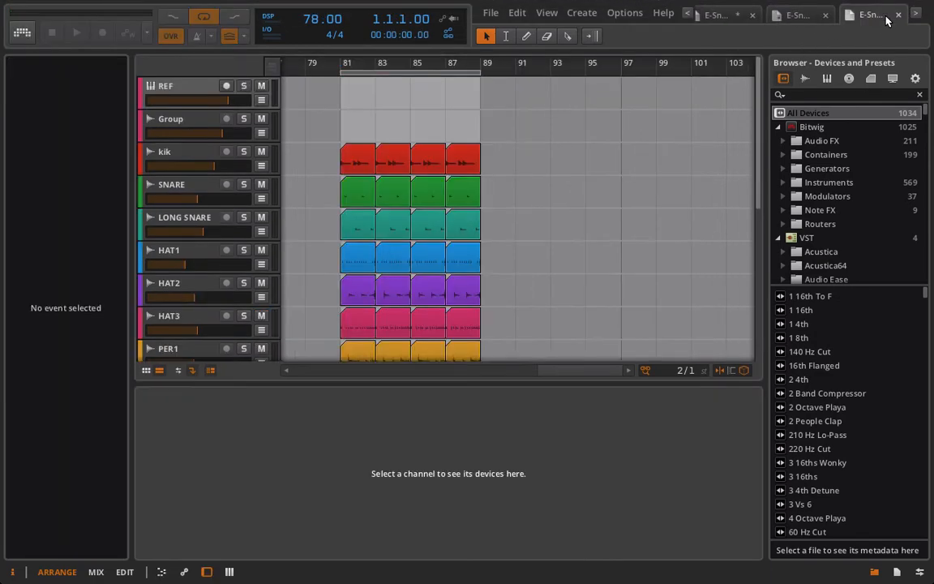
left_click(31, 37)
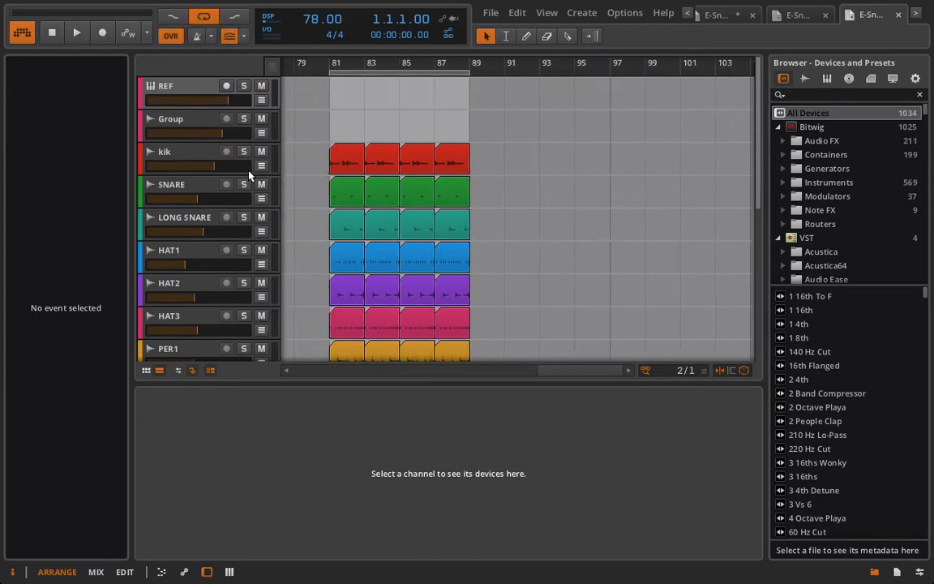
left_click(195, 156)
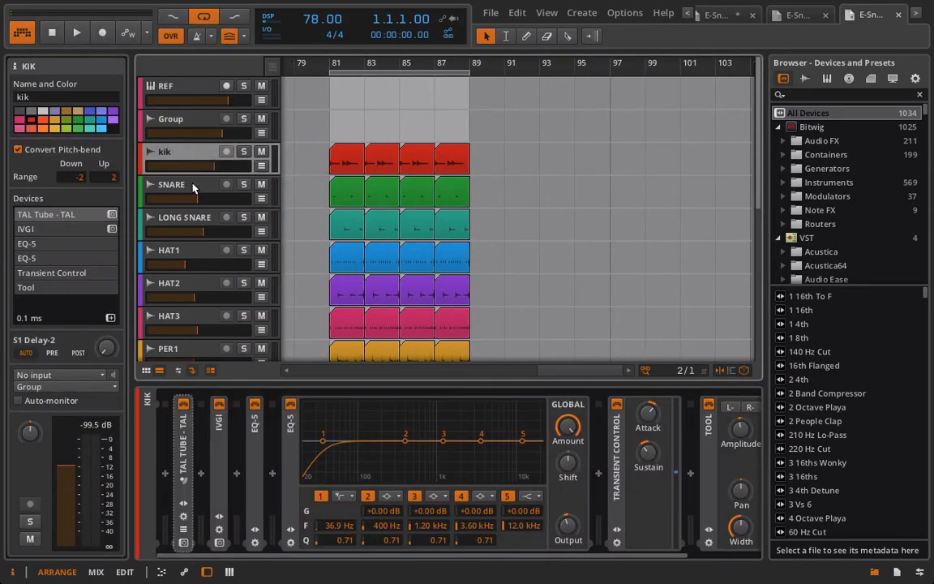
left_click(193, 188)
left_click(198, 219)
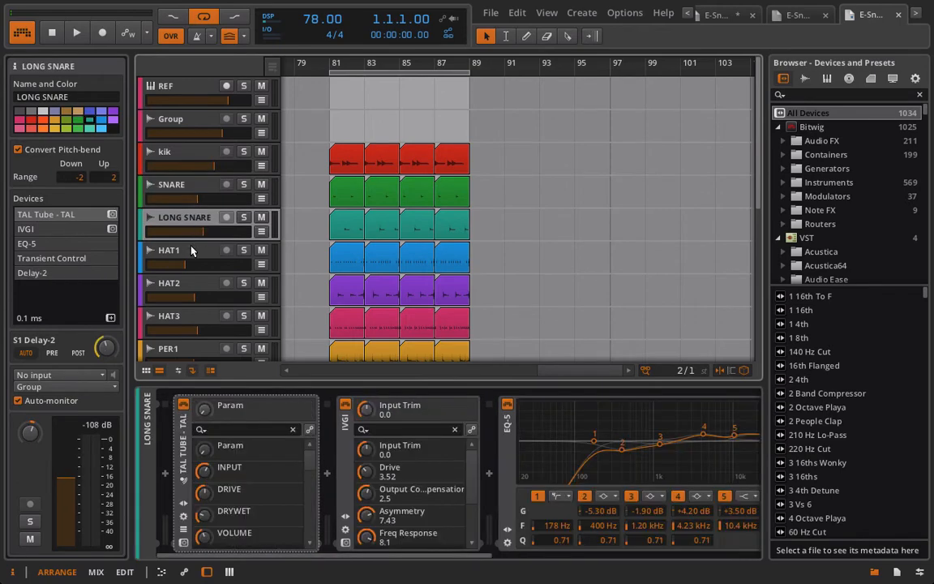
Step: Review the device chains on the HAT1, HAT2, HAT3, PER1 and PER2 tracks one after the other
left_click(190, 252)
scroll(190, 253, "down", 1)
left_click(190, 254)
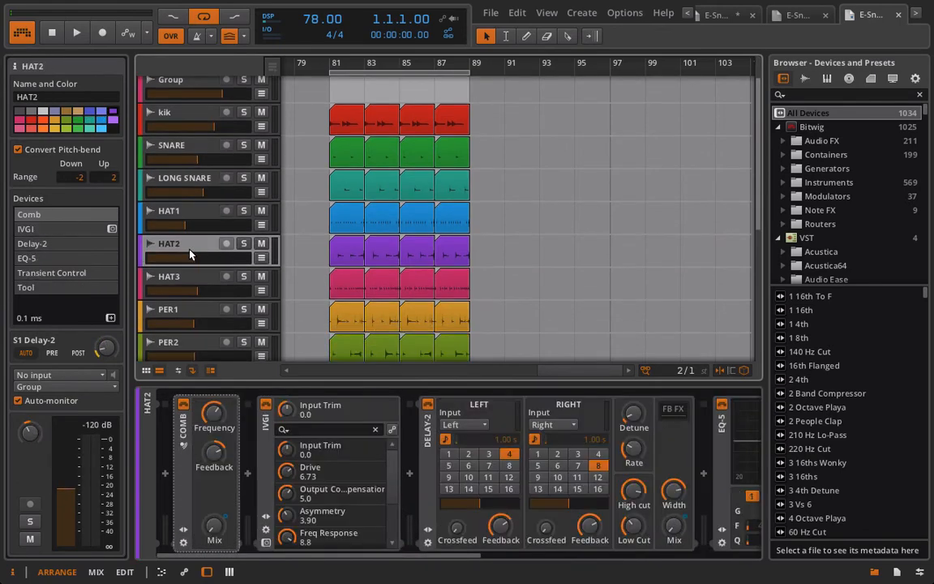
scroll(190, 250, "down", 1)
left_click(188, 246)
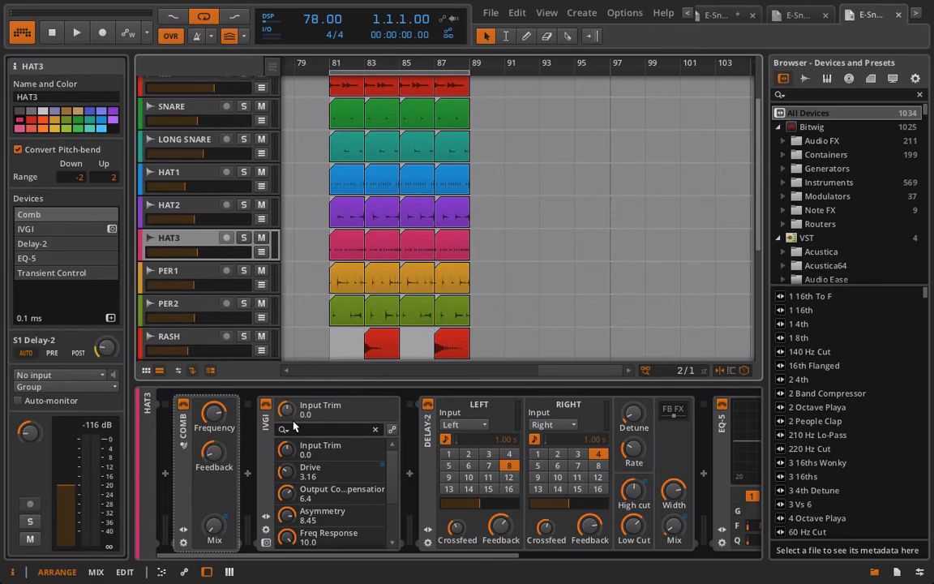
left_click(189, 279)
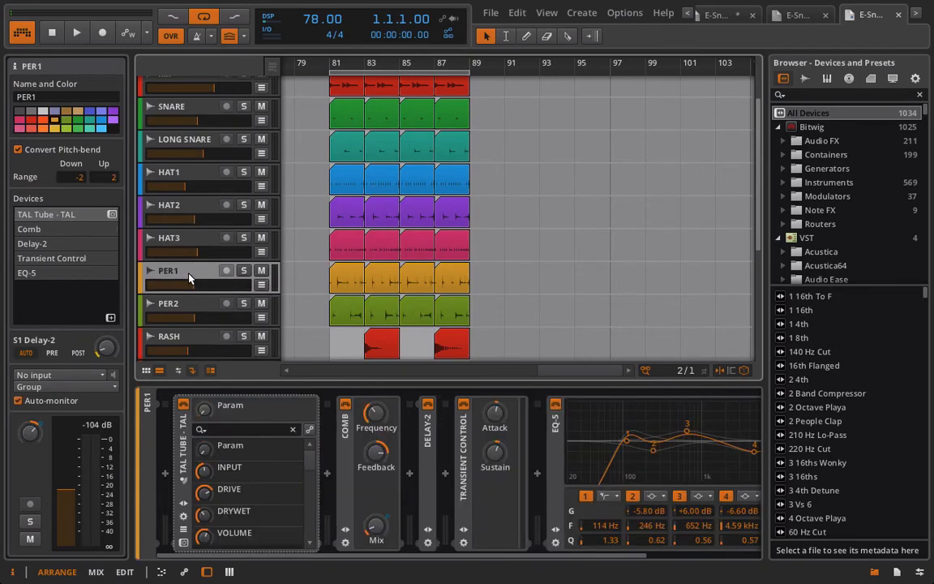
left_click(189, 306)
scroll(189, 305, "down", 1)
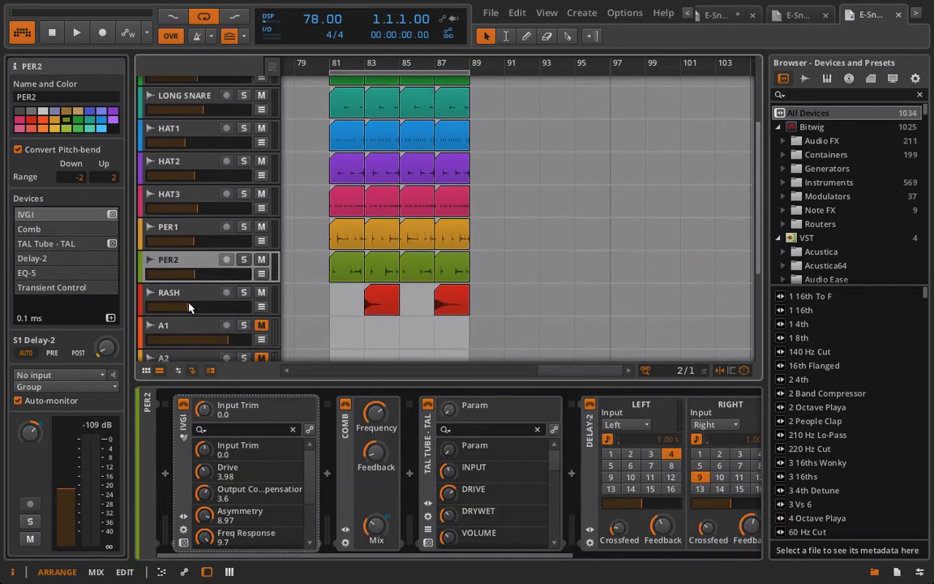
Step: Examine the Delay-2 and EQ-5 devices on the S1 Delay-2 effect track
scroll(189, 307, "down", 6)
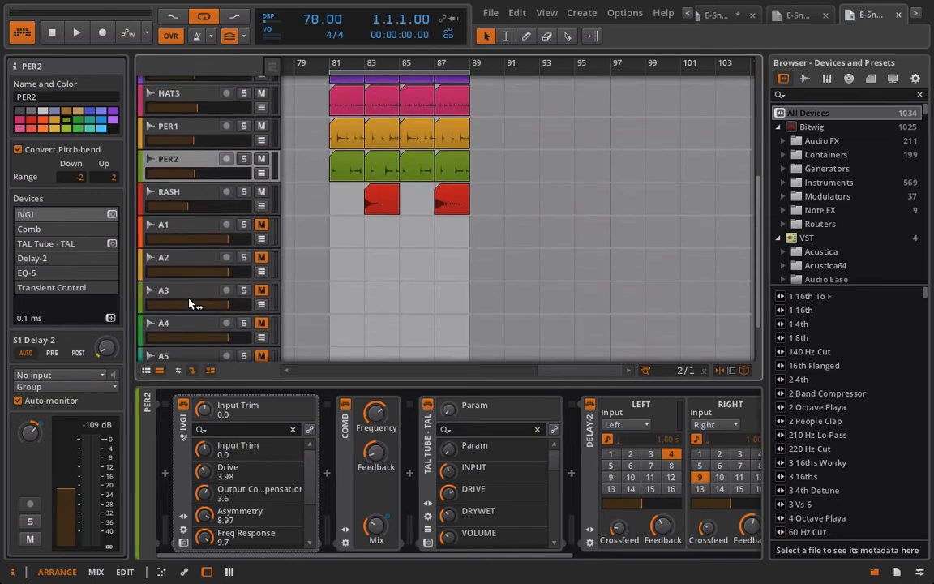
left_click(178, 309)
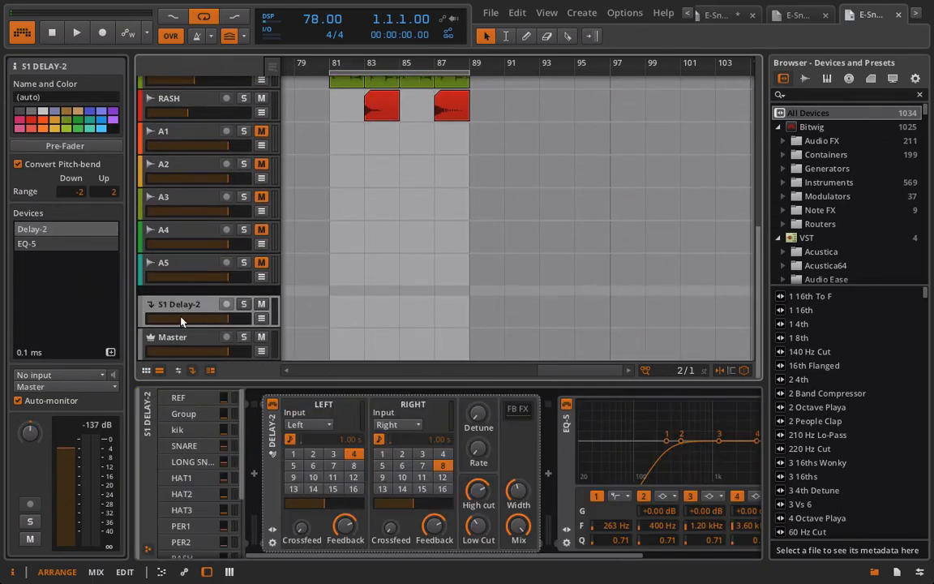
scroll(438, 468, "right", 3)
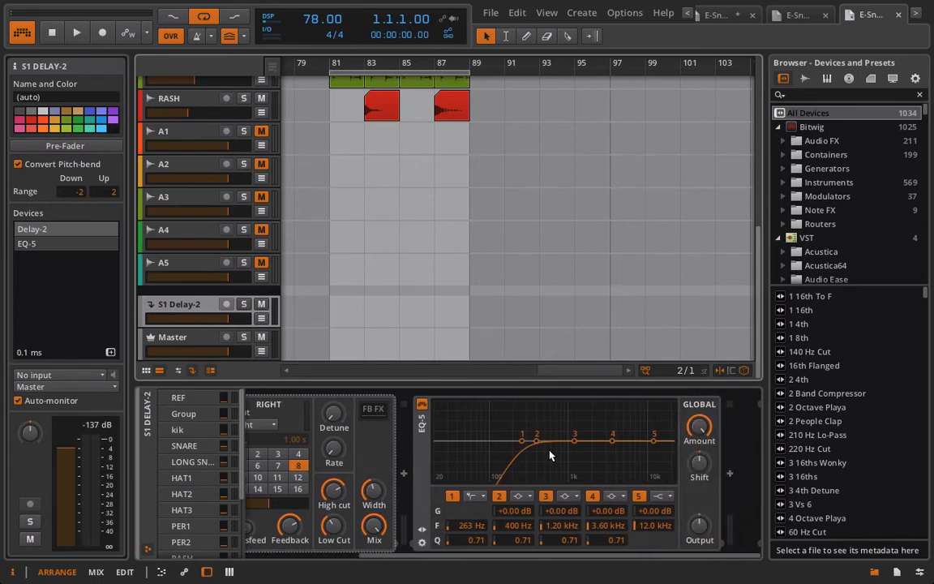
scroll(408, 442, "left", 3)
Step: Set the playback start to bar 81 and show the kik track's device chain
scroll(259, 268, "up", 10)
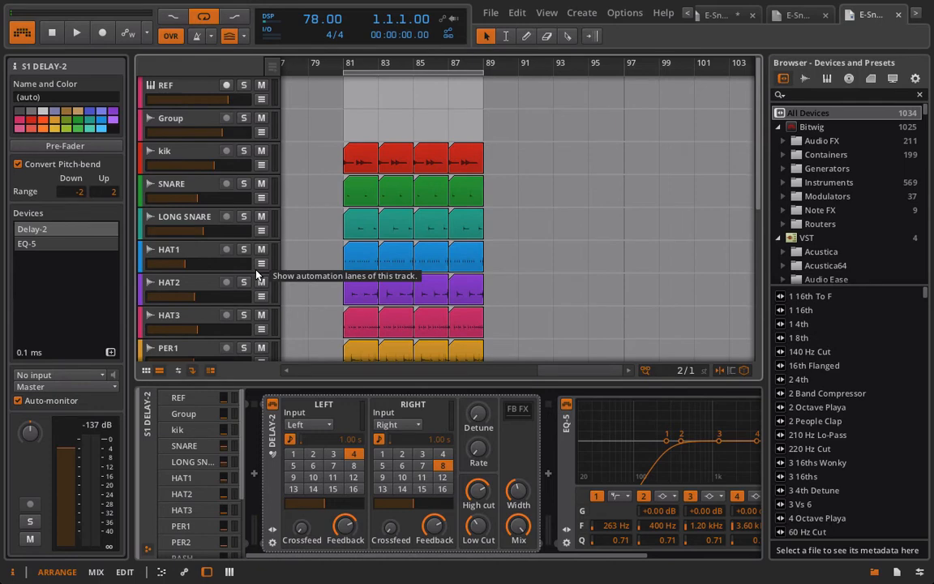
left_click(342, 66)
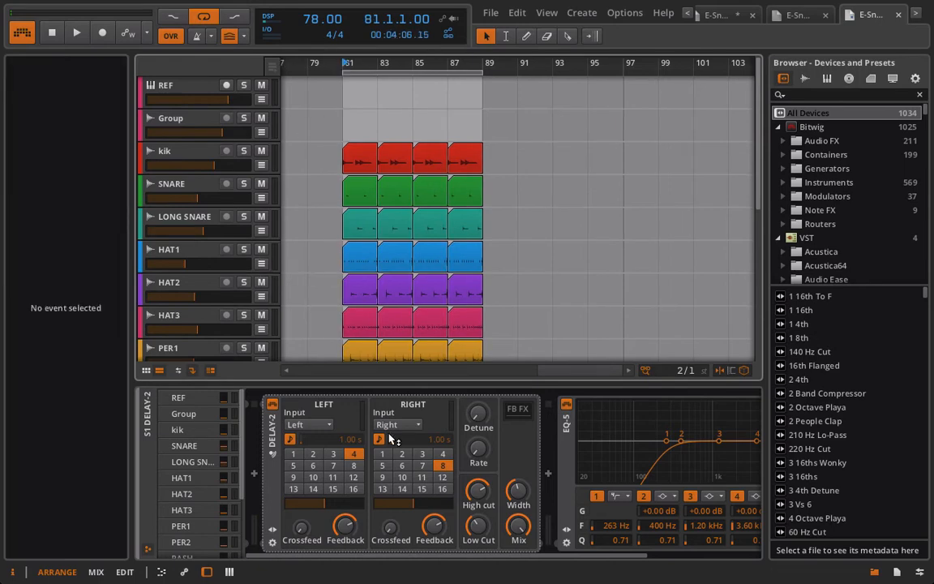
left_click(158, 152)
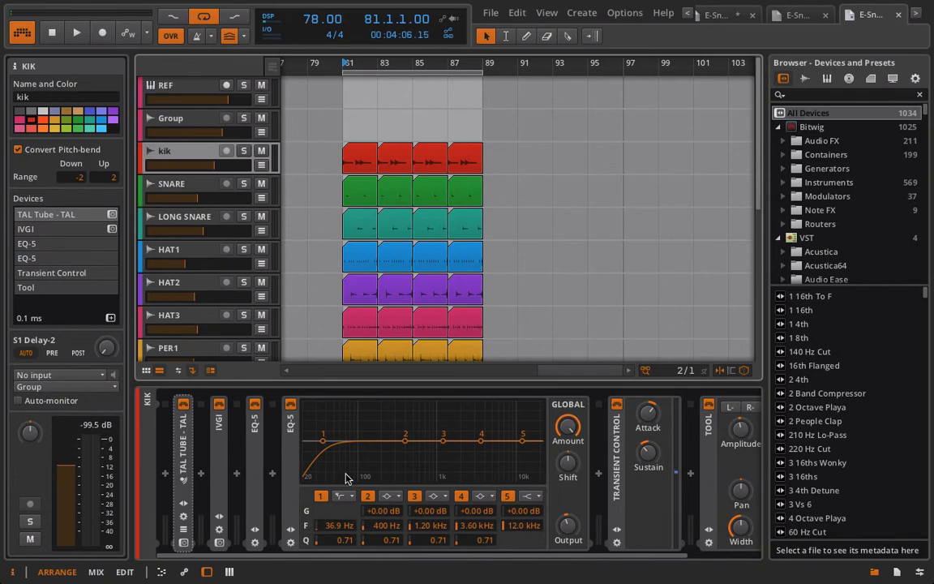
Step: Play the processed drum pattern from bar 81 and open the RASH clip at bar 87 to examine its gain envelope
scroll(699, 508, "down", 2)
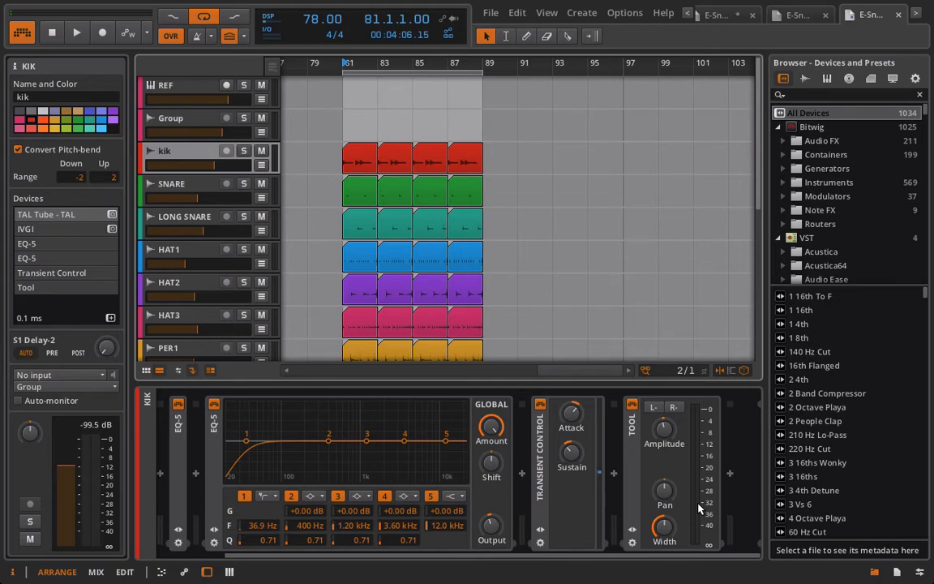
key("space")
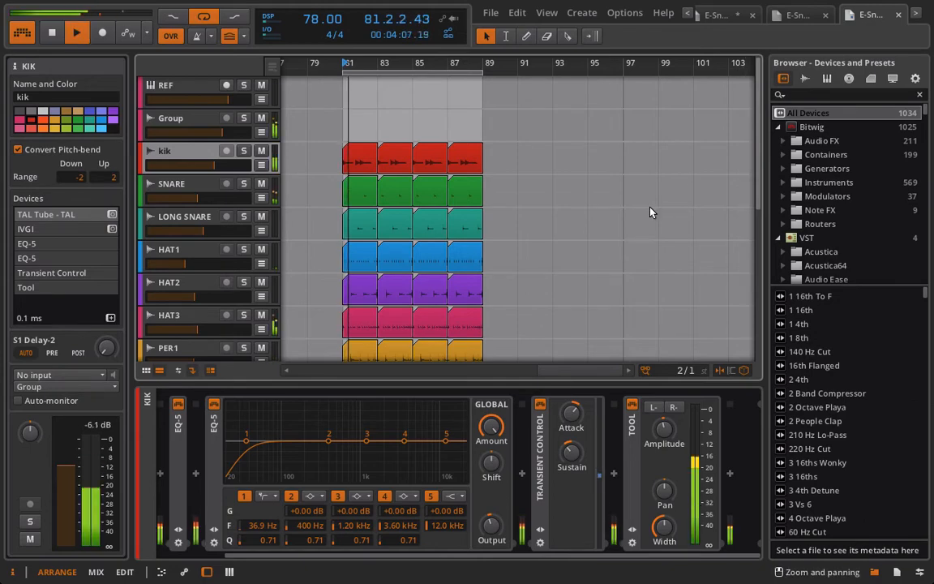
scroll(547, 222, "down", 3)
scroll(547, 221, "down", 1)
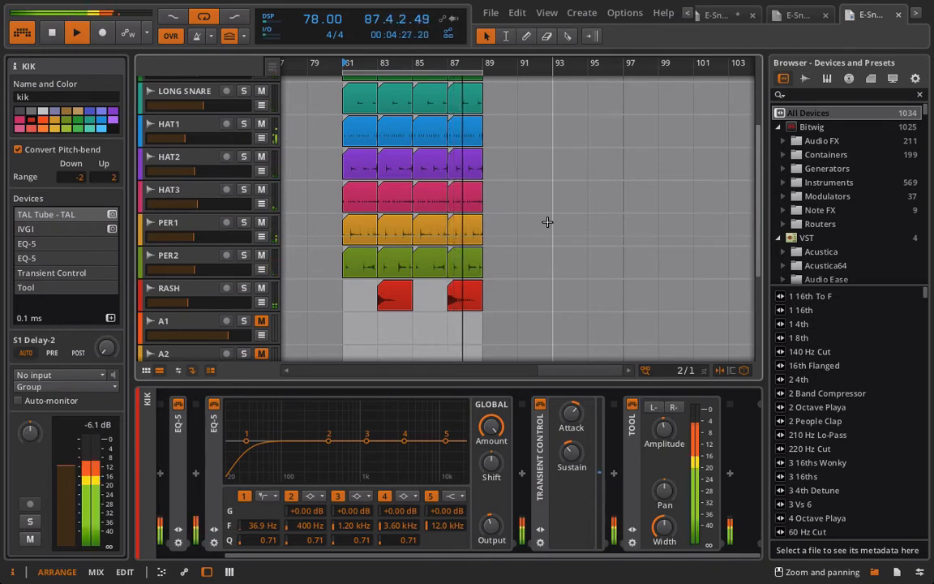
left_click(469, 297)
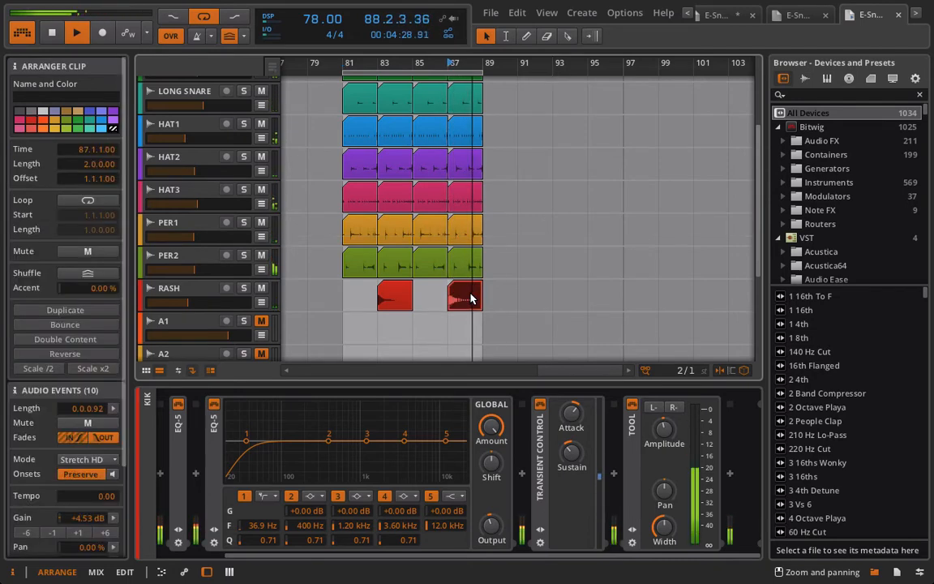
double_click(471, 298)
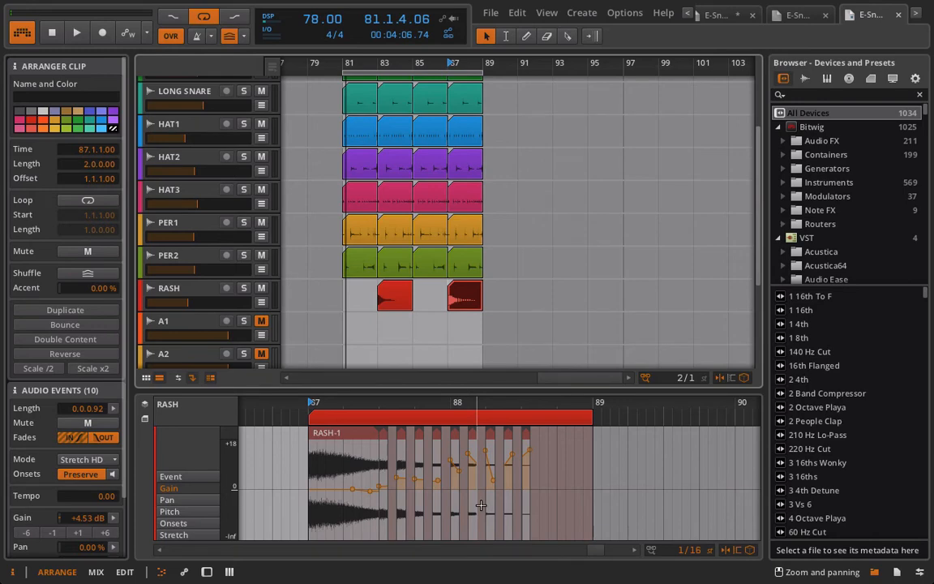
Step: Switch to the next E-Snare project and activate its audio engine
left_click(826, 16)
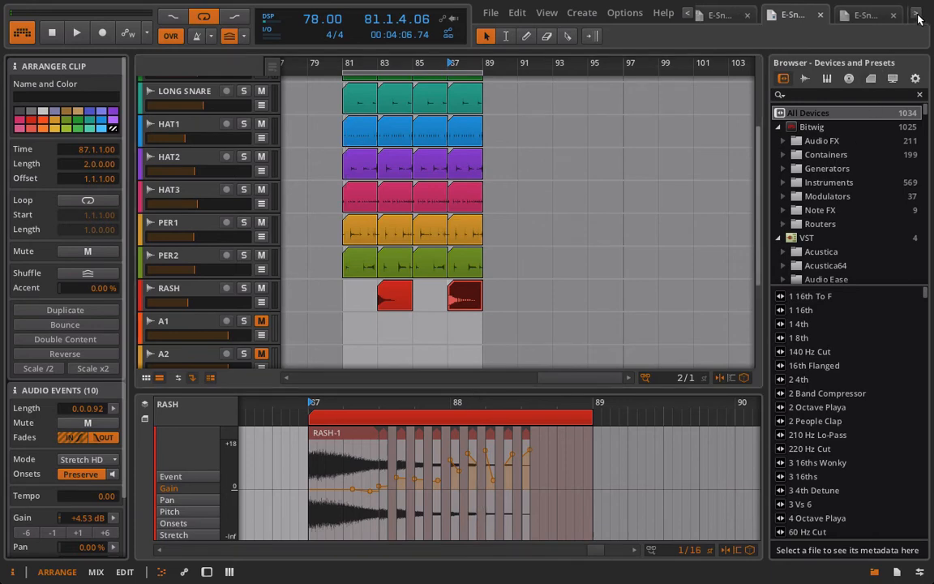
left_click(843, 14)
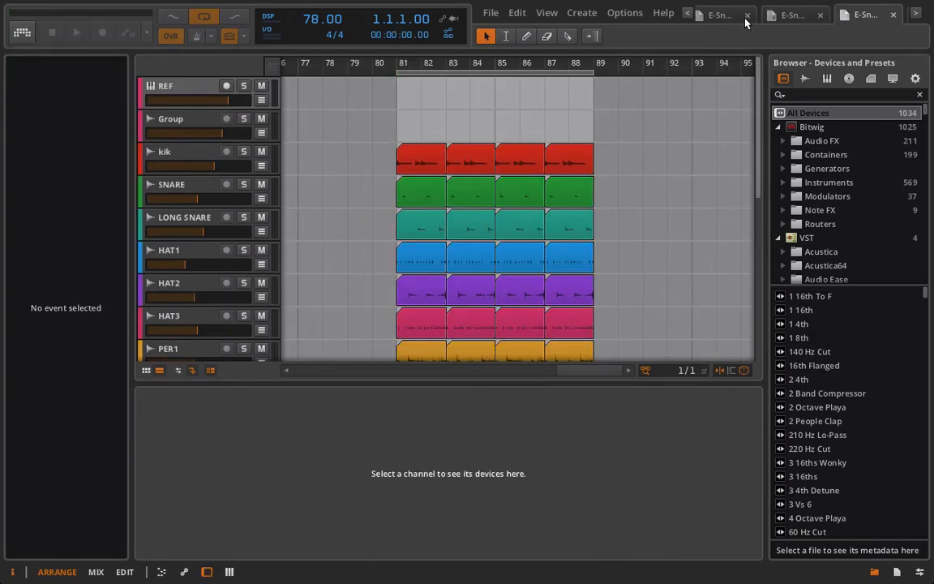
left_click(22, 33)
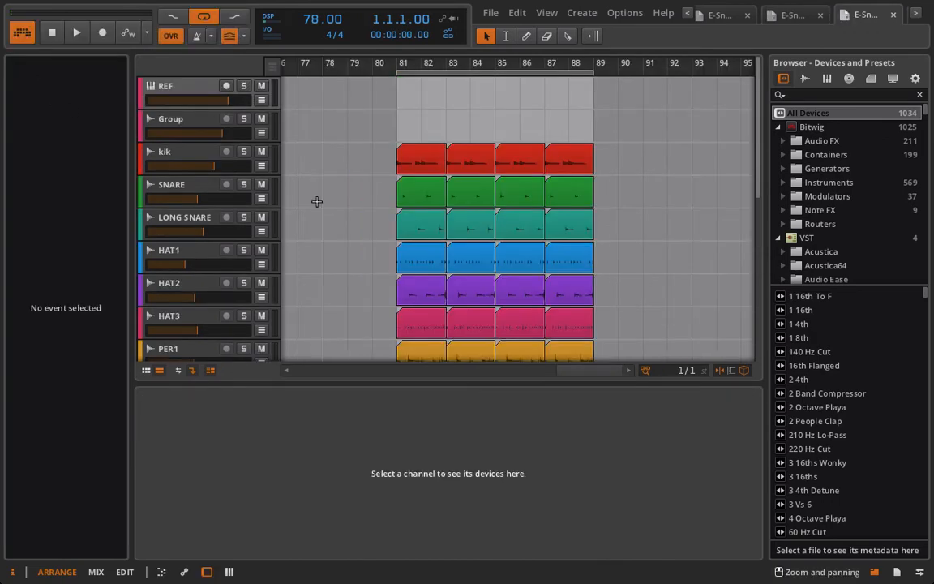
Step: Show the RASH track's device chain and open slot A of its XY Effect
scroll(317, 201, "down", 5)
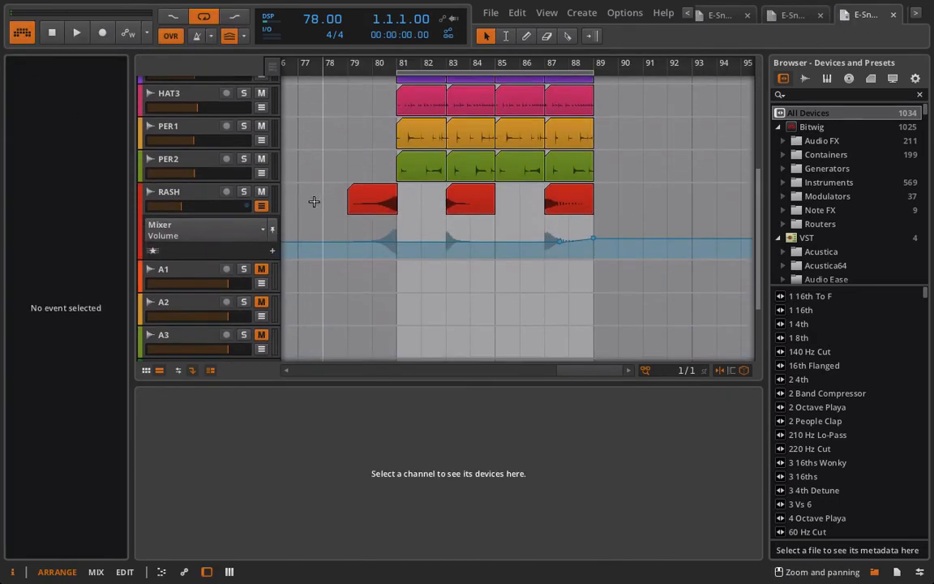
left_click(172, 197)
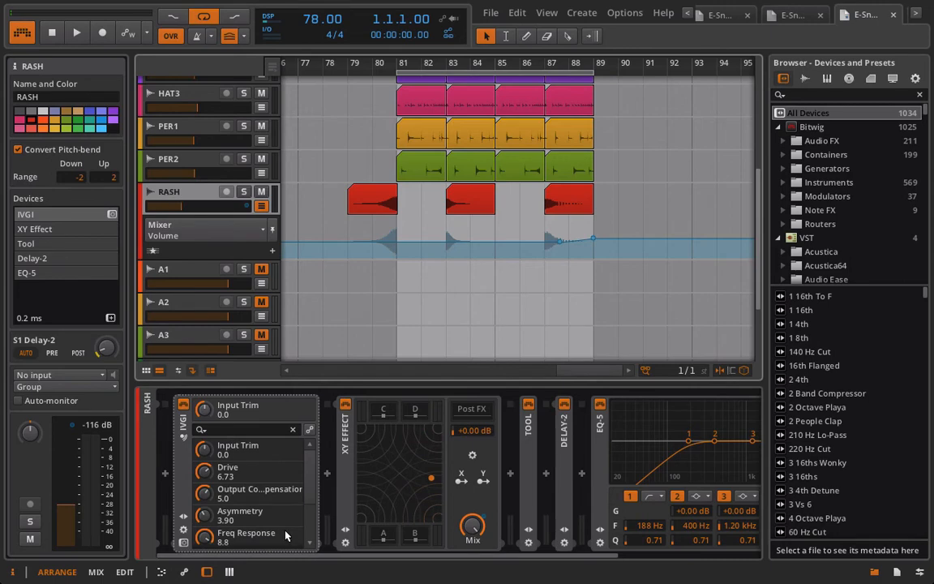
left_click(348, 433)
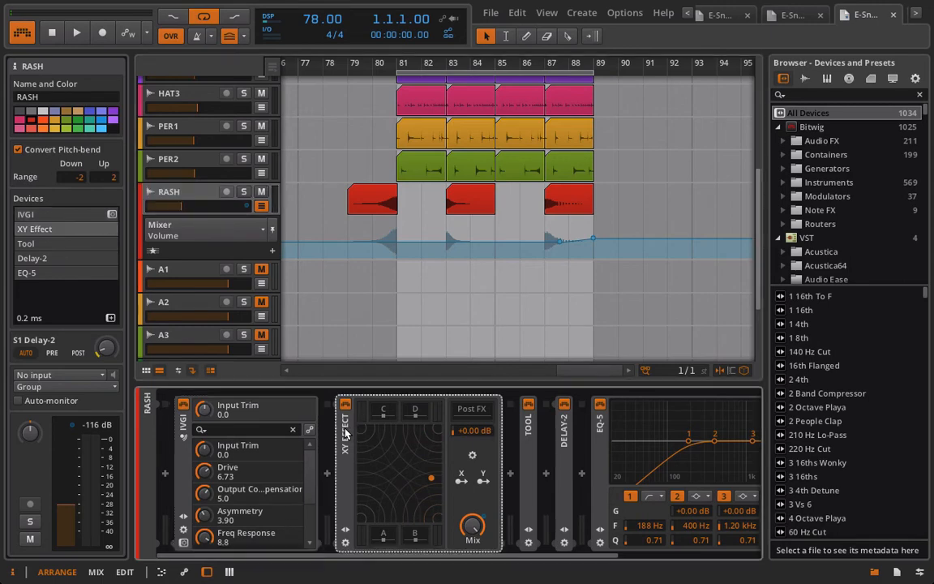
left_click(385, 537)
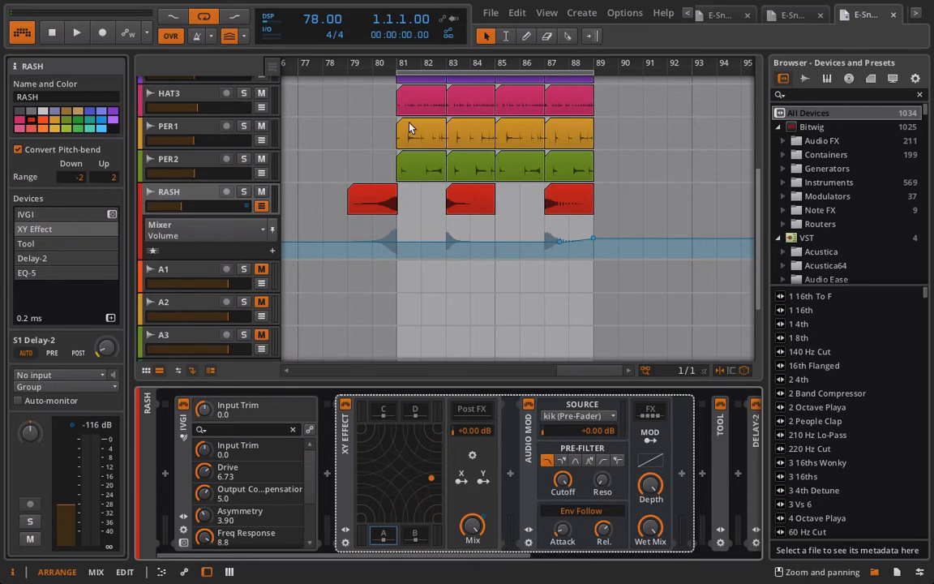
Step: Look over the project's tracks and examine the FX chain inside the Audio Mod in the XY Effect's slot A
scroll(409, 127, "up", 5)
scroll(409, 127, "up", 1)
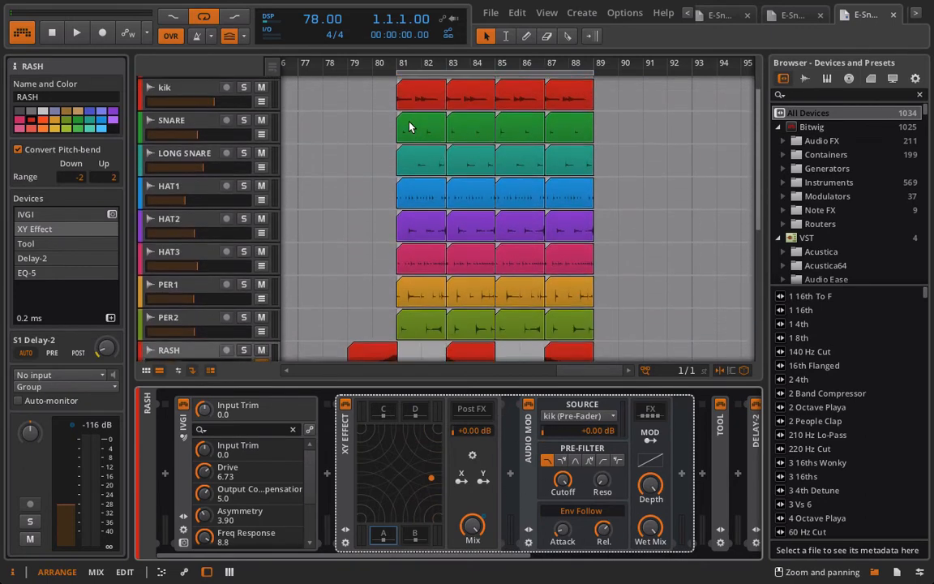
scroll(410, 127, "down", 2)
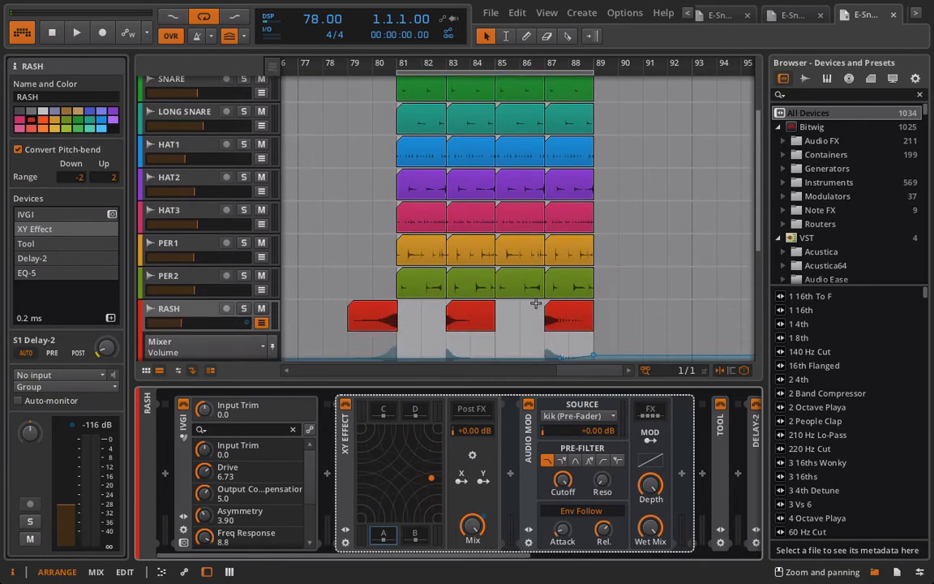
scroll(485, 266, "up", 2)
scroll(485, 266, "up", 1)
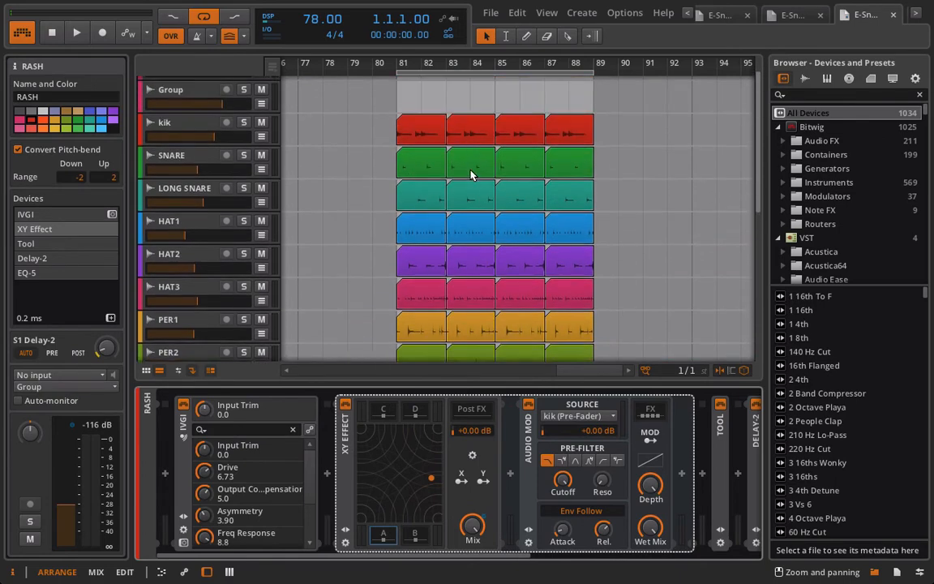
scroll(527, 259, "down", 4)
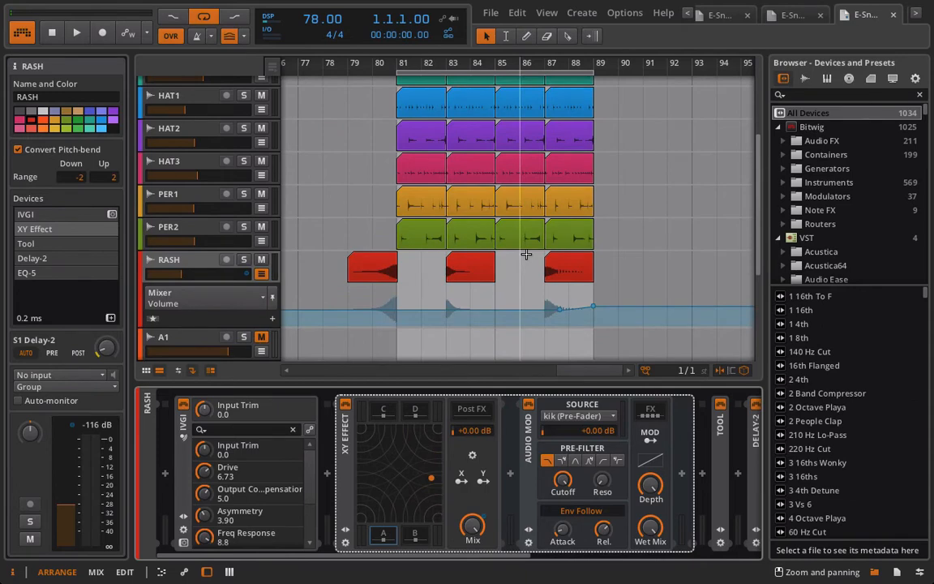
scroll(456, 454, "down", 5)
left_click(457, 413)
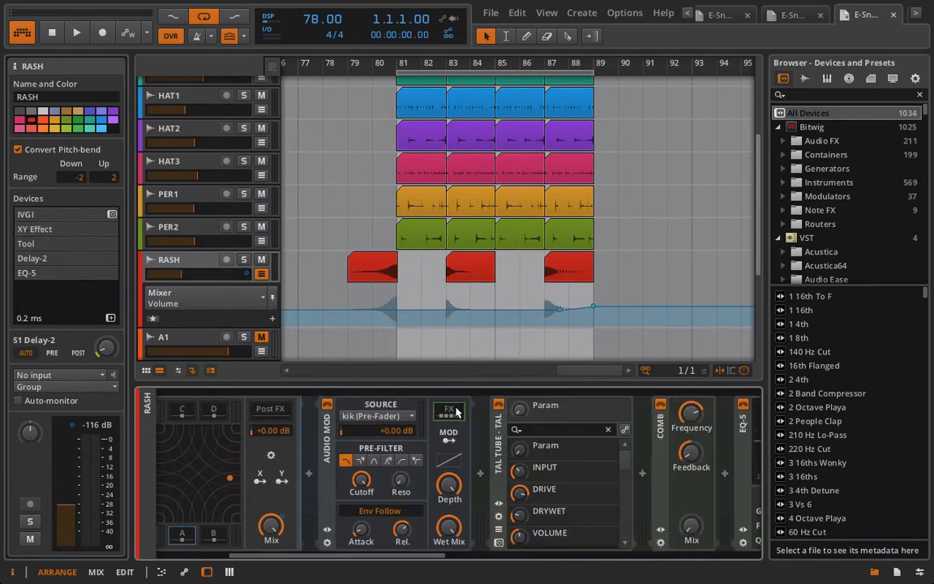
scroll(456, 412, "down", 7)
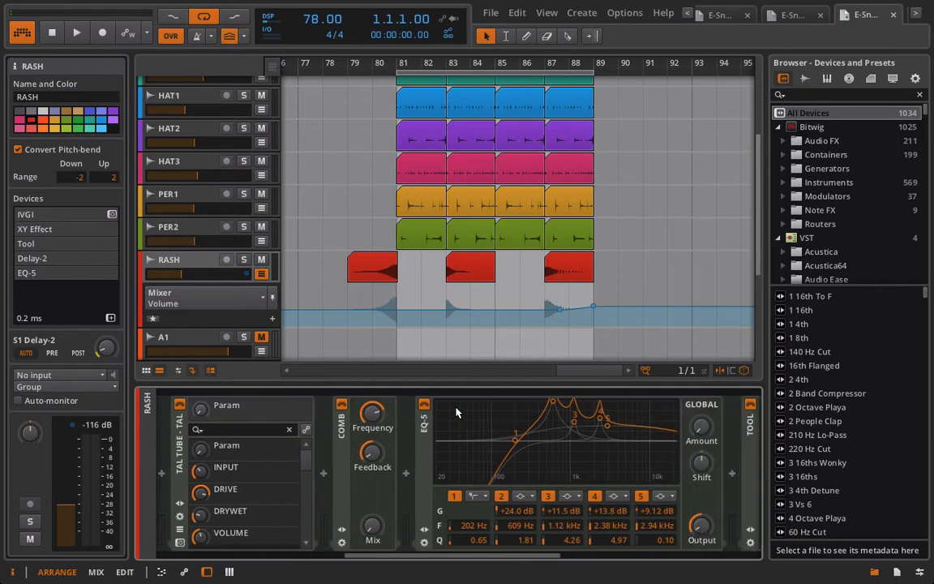
Step: Solo the RASH track and set the playback start to bar 83
left_click(243, 259)
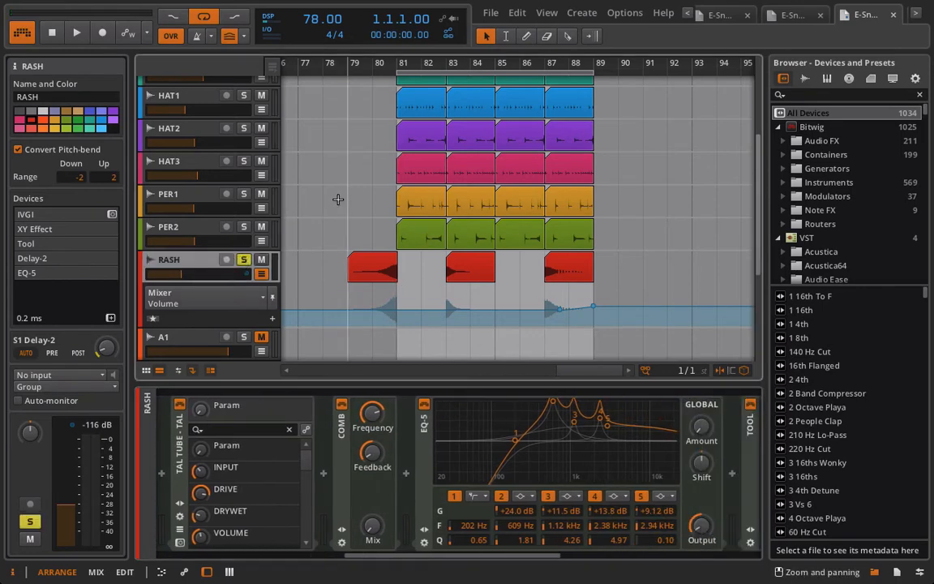
left_click(442, 62)
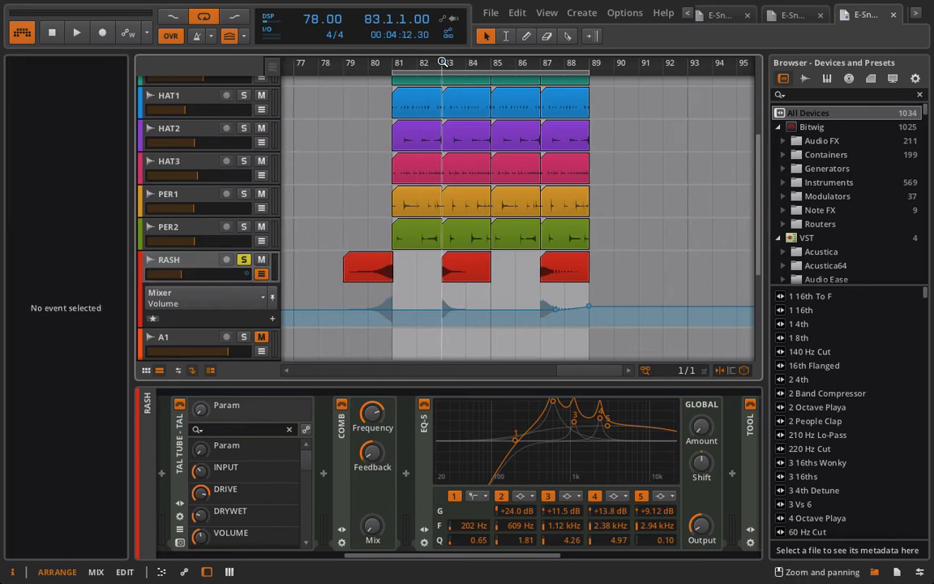
Step: Audition slots A, B and C of RASH's XY Effect by moving its control point into each corner during playback
scroll(251, 473, "up", 5)
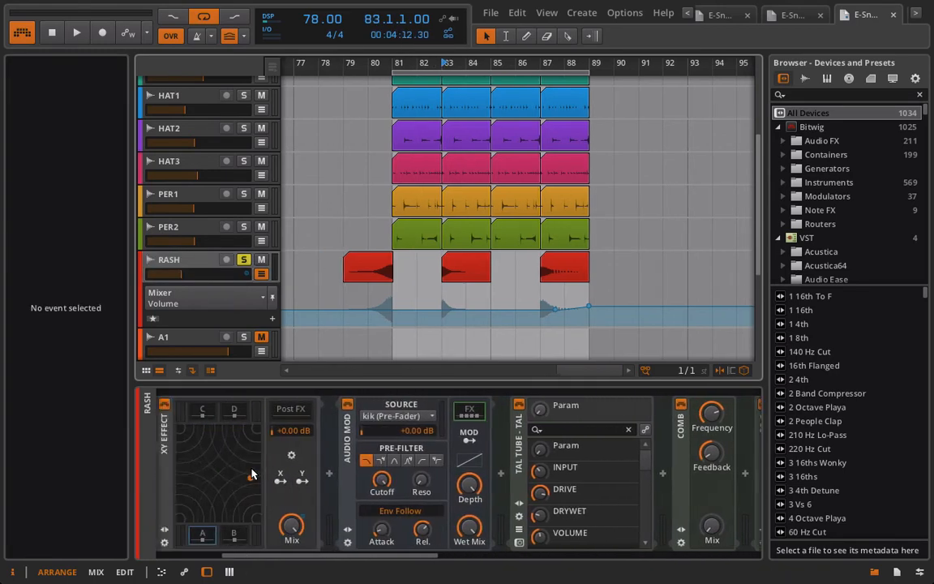
left_click_drag(369, 479, 241, 571)
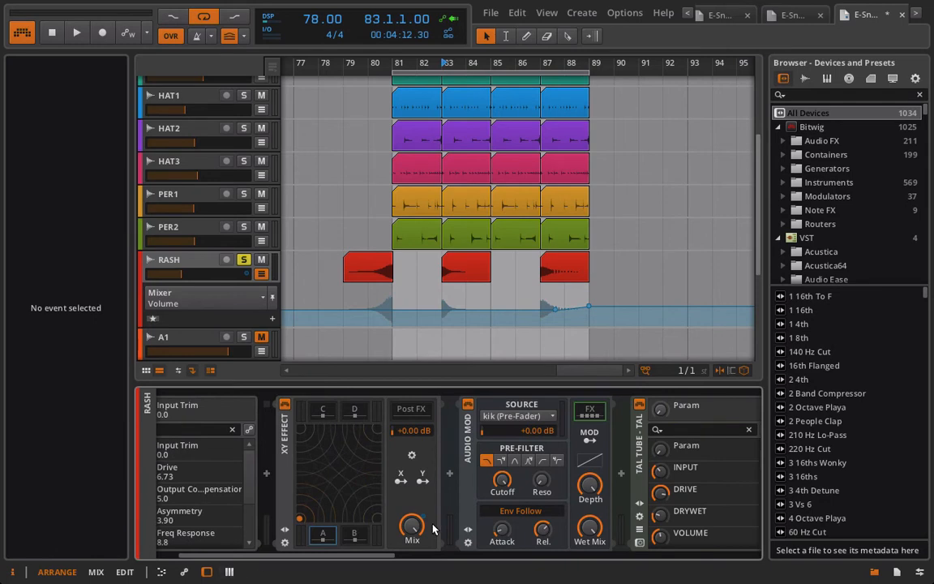
key("space")
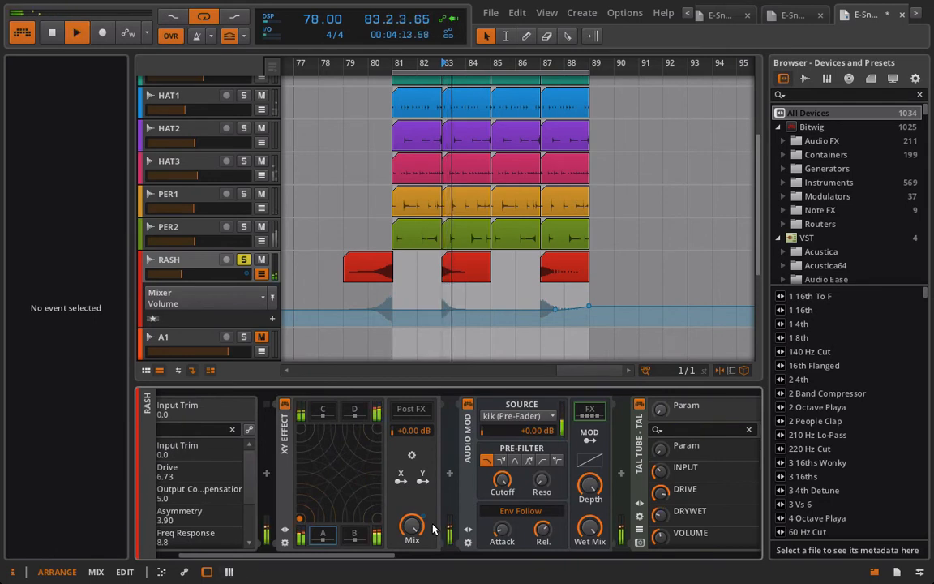
key("space")
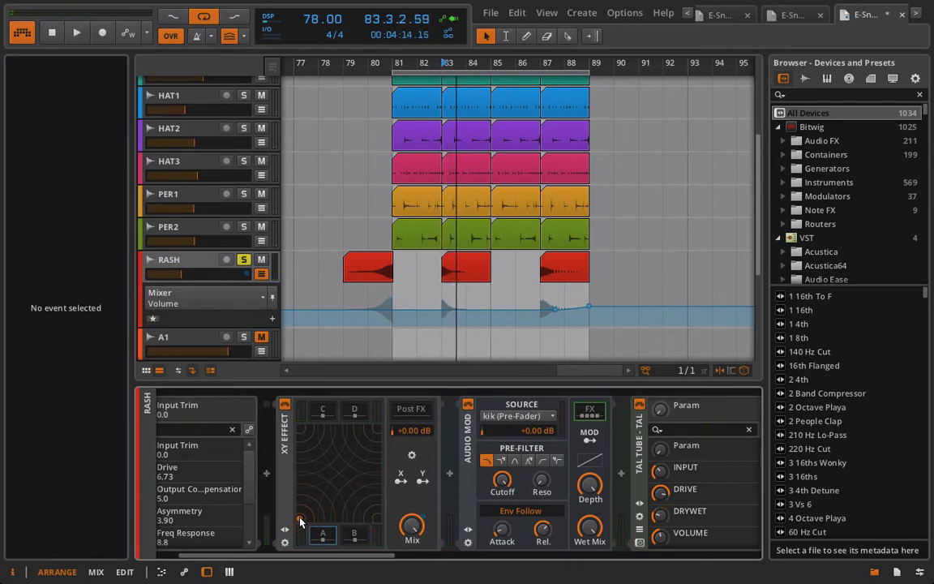
key("space")
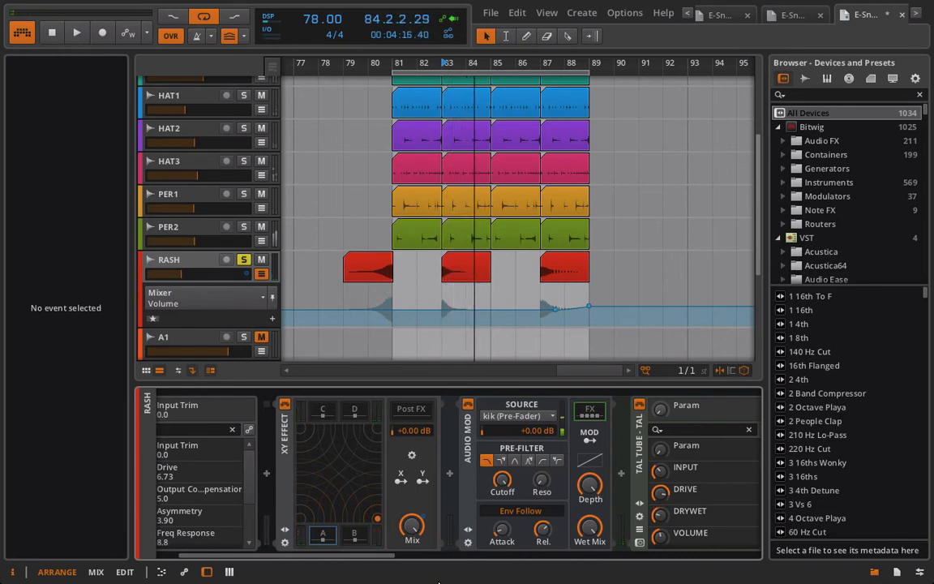
key("space")
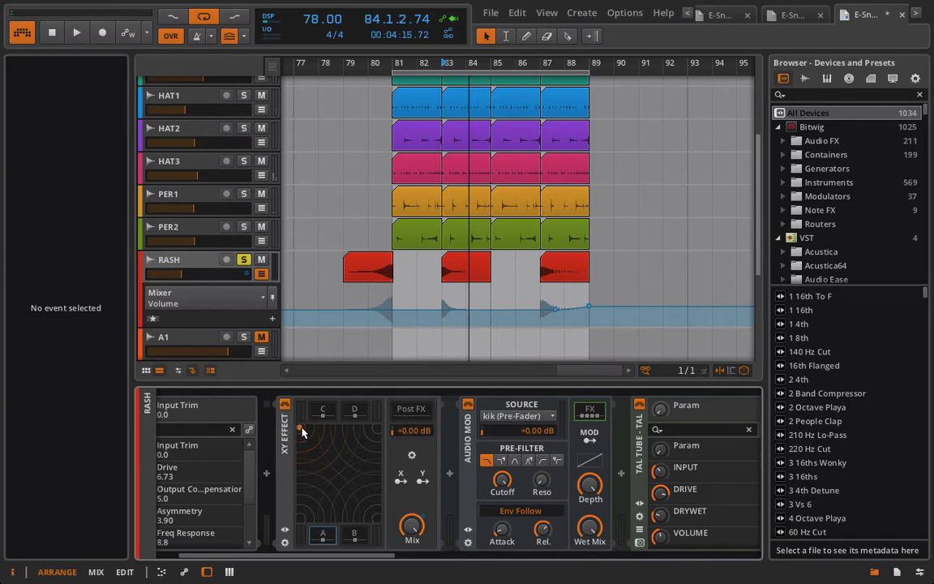
Step: Open the Audio Mod's FX chain in the XY Effect's slot D and hide the browser for more room
left_click(359, 414)
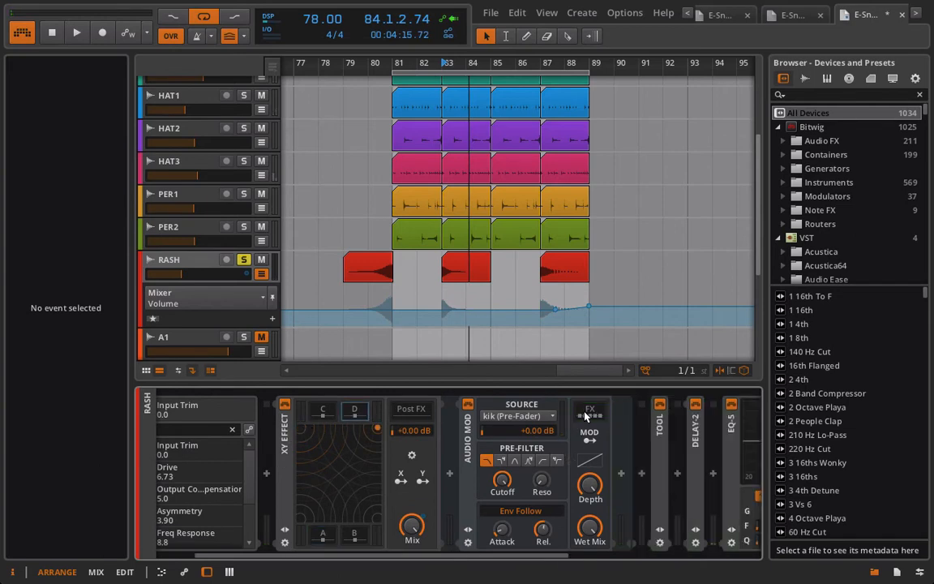
left_click(586, 416)
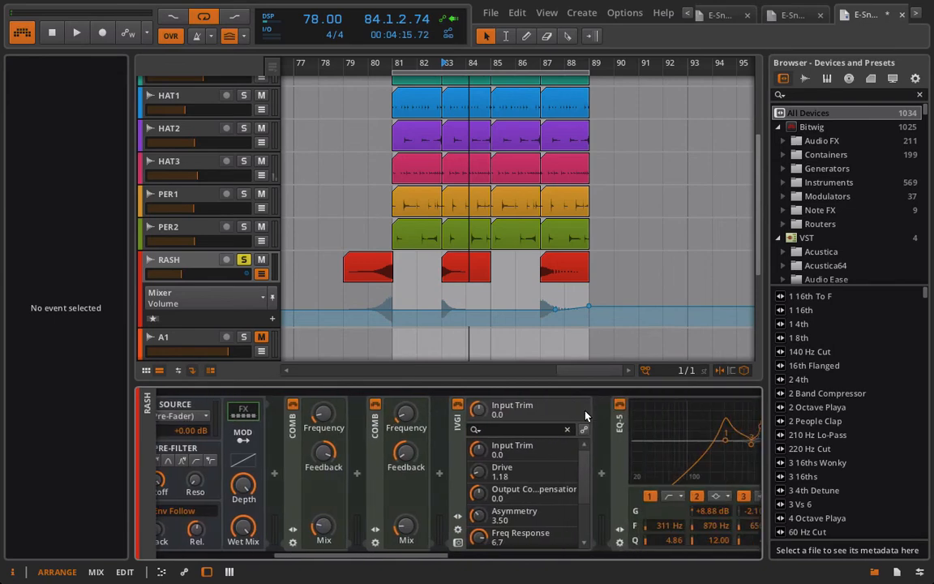
left_click(874, 572)
Step: Play the soloed RASH track from bar 83 while reviewing the Comb, IVGI and EQ-5 devices in slot D
key("space")
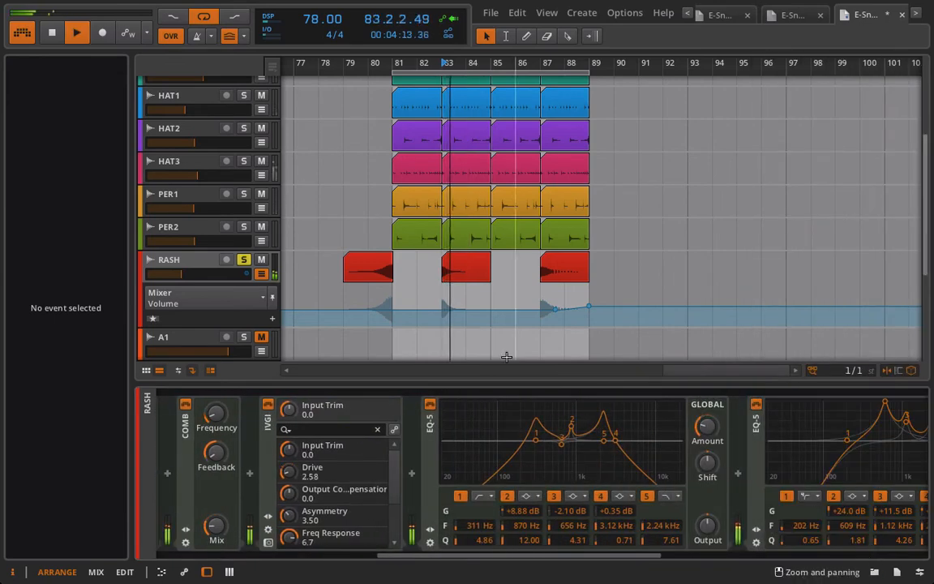
scroll(384, 492, "down", 3)
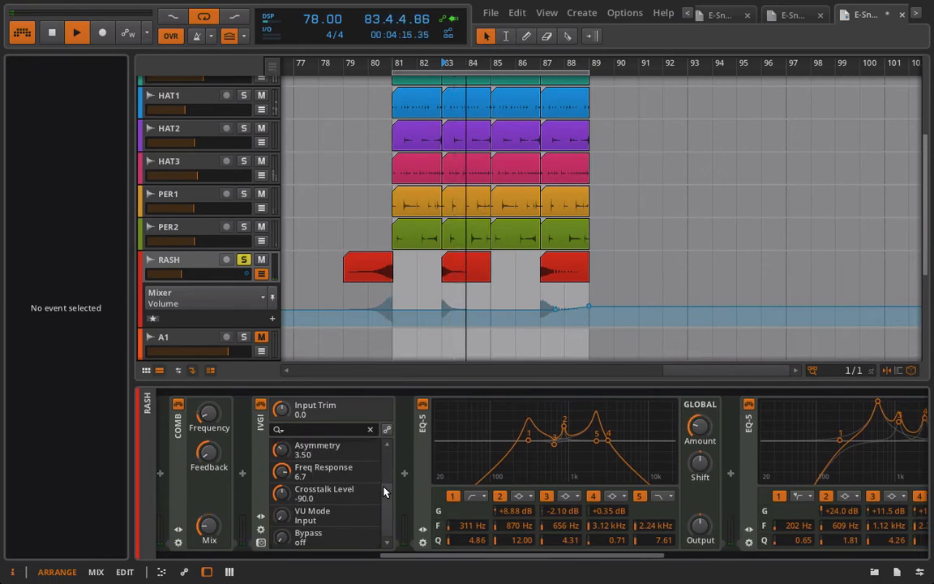
scroll(425, 497, "down", 3)
key("space")
key("space")
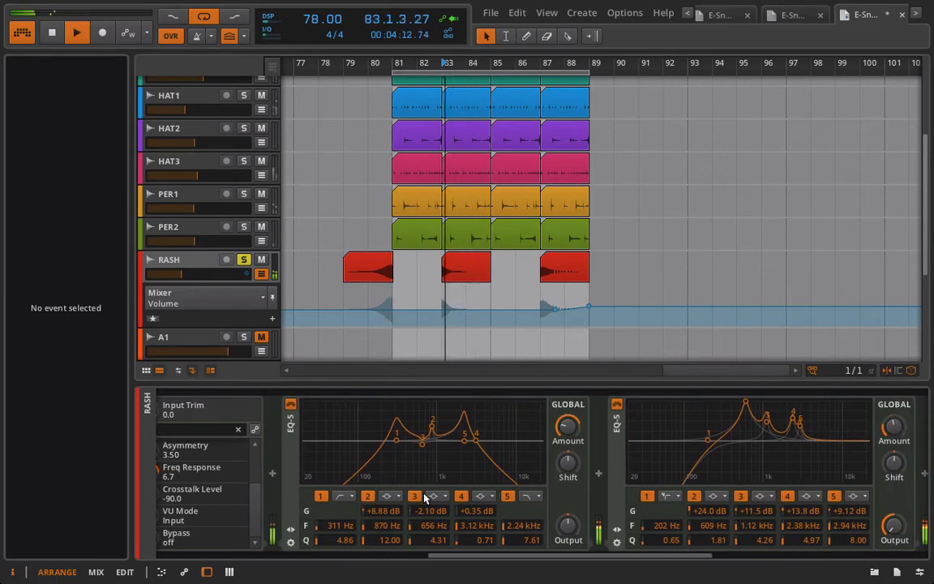
key("space")
Step: Return to the XY Effect and examine the Audio Mod in its slot C
scroll(264, 456, "up", 5)
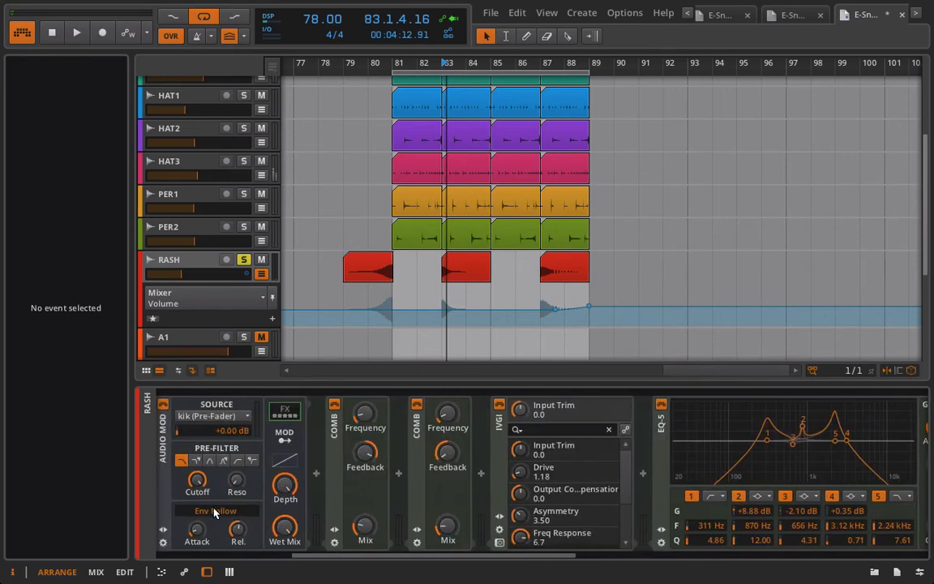
scroll(230, 460, "up", 3)
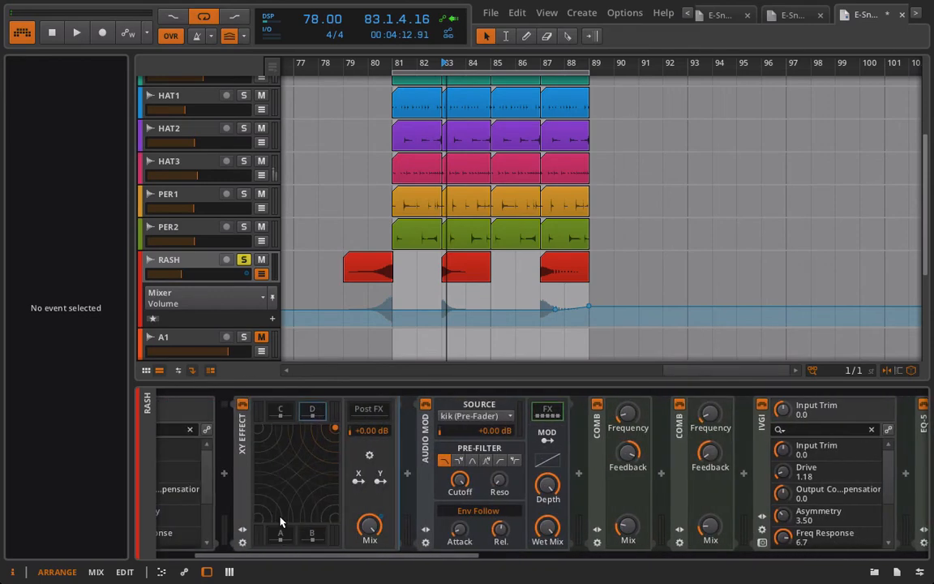
left_click(281, 412)
scroll(498, 471, "down", 1)
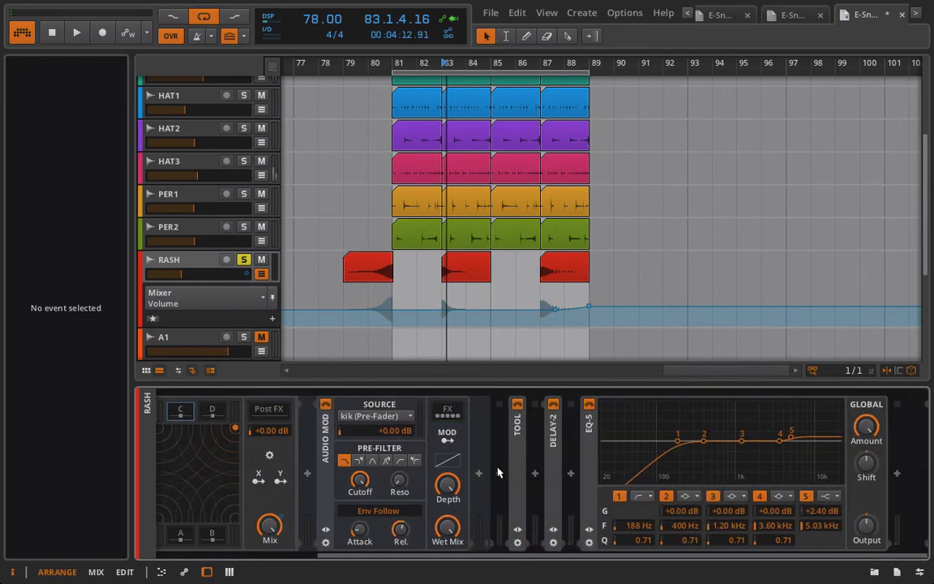
scroll(498, 473, "up", 2)
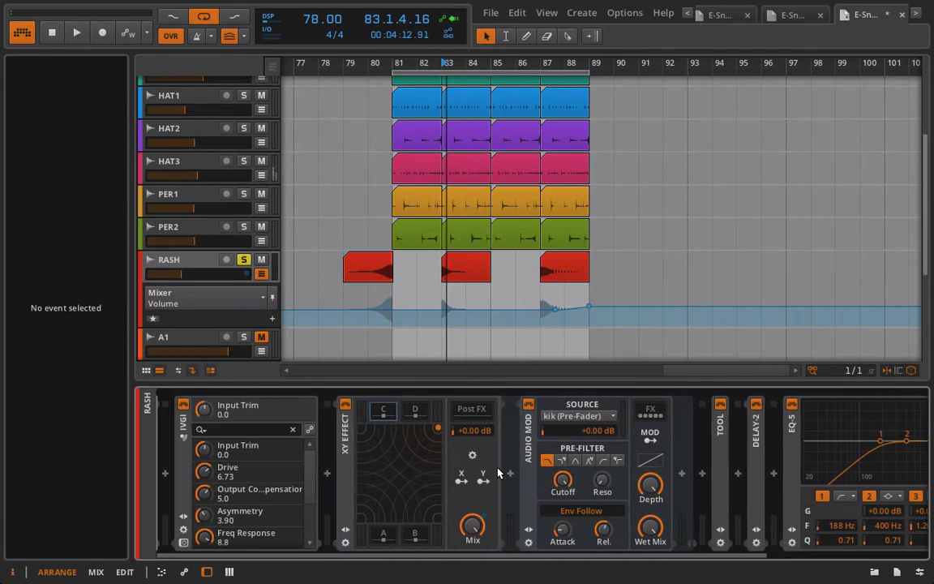
Step: Open the slot C Audio Mod's FX chain and play RASH while reviewing its Comb, TAL Tube and EQ-5 devices
scroll(454, 508, "down", 2)
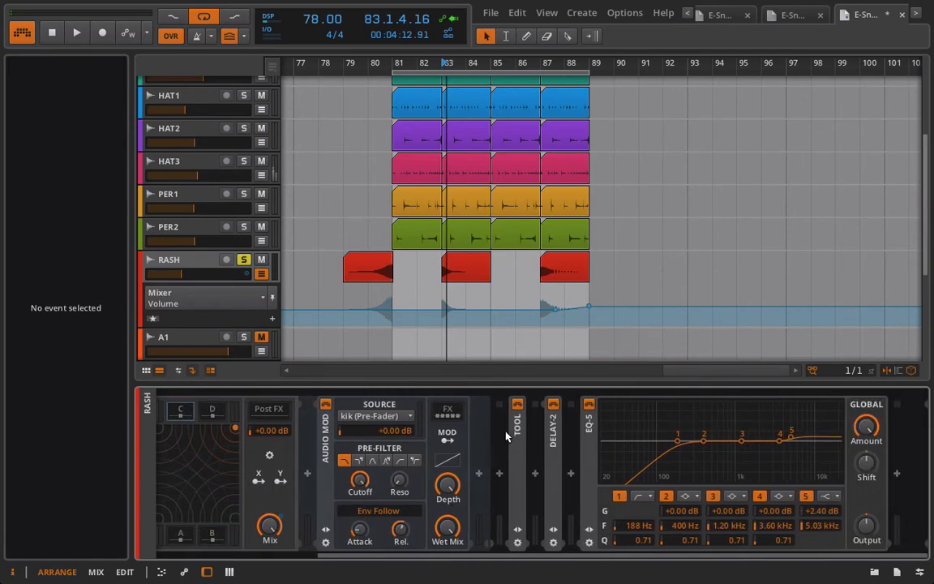
left_click(446, 413)
scroll(490, 440, "down", 2)
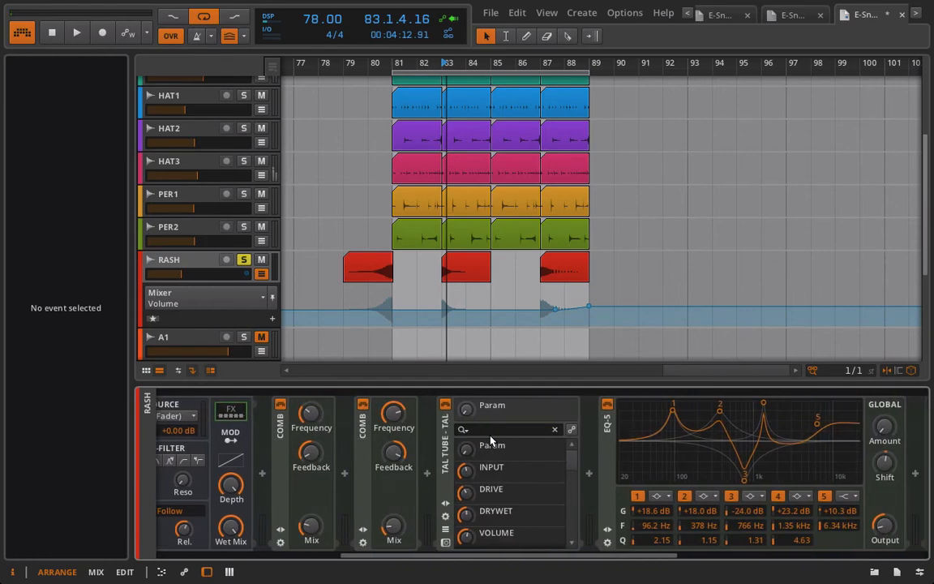
key("space")
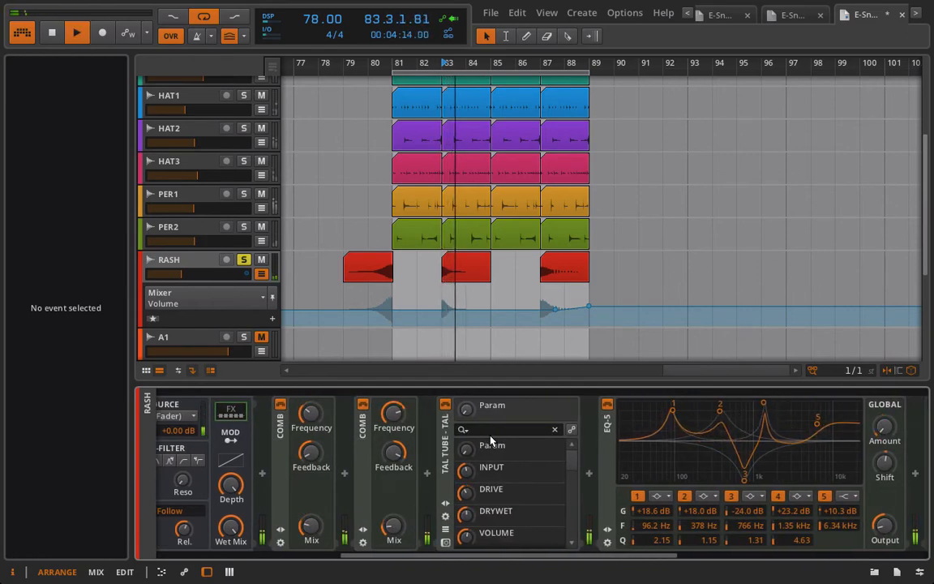
scroll(317, 453, "up", 3)
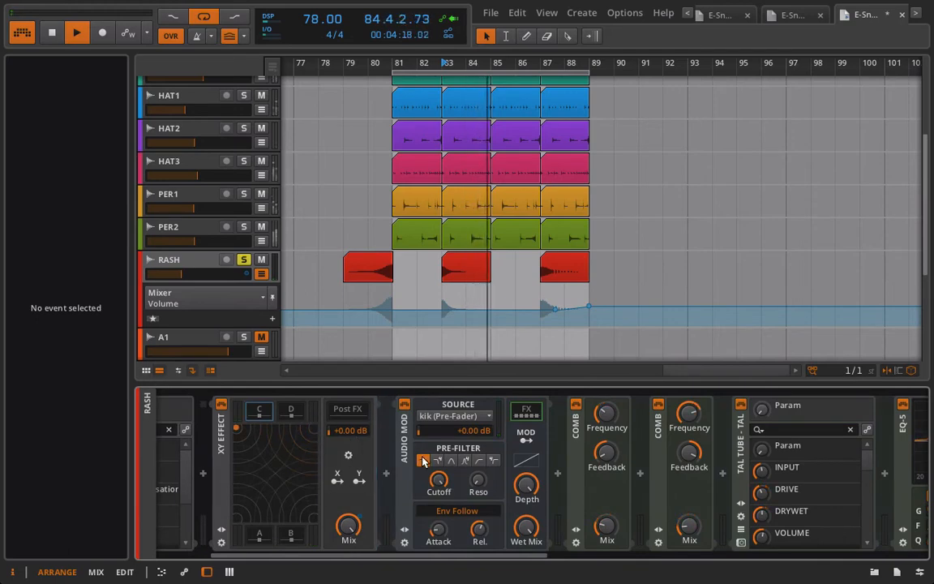
scroll(519, 446, "down", 4)
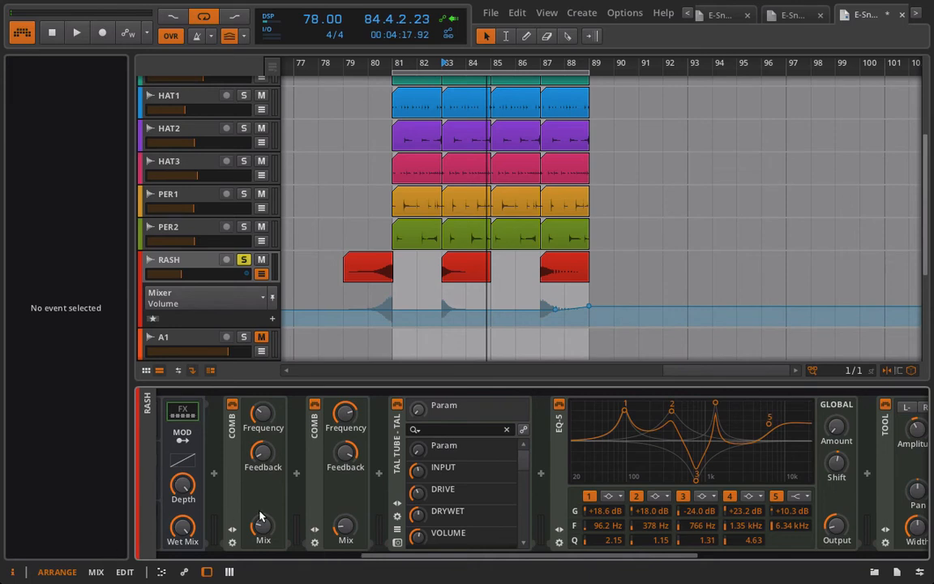
Step: Inspect the Audio Mod's modulation assignments across the Comb, TAL Tube and EQ-5 devices, and leave the mapping mode
scroll(266, 446, "left", 2)
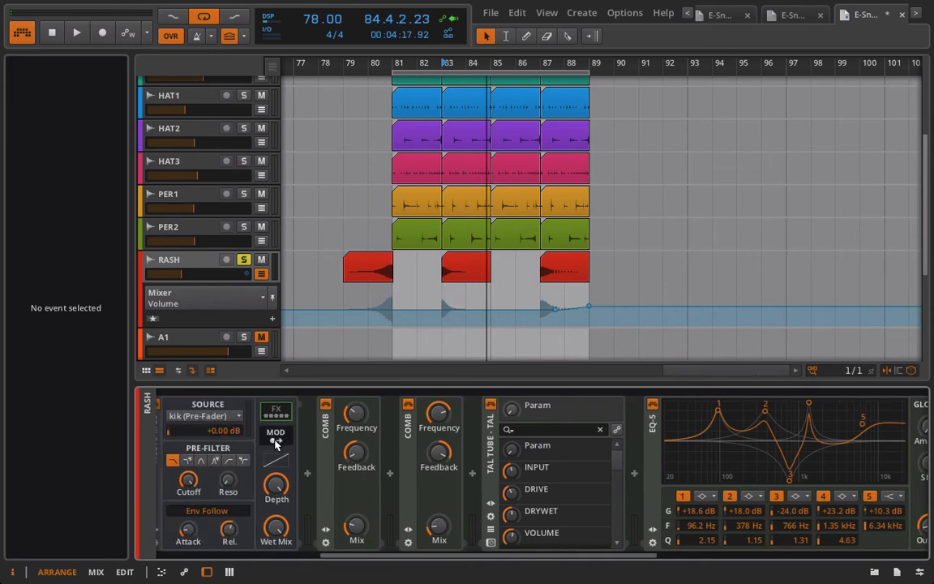
left_click(276, 441)
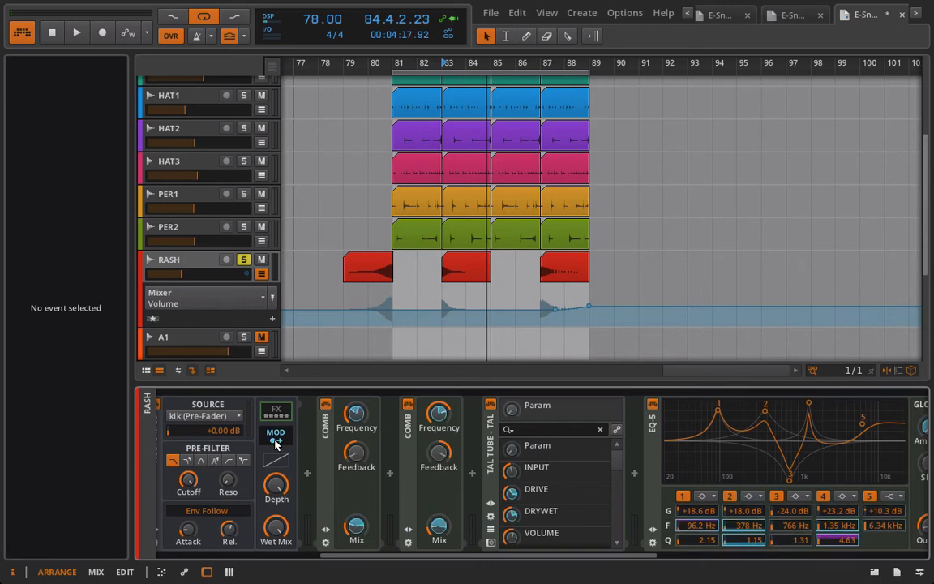
left_click(284, 438)
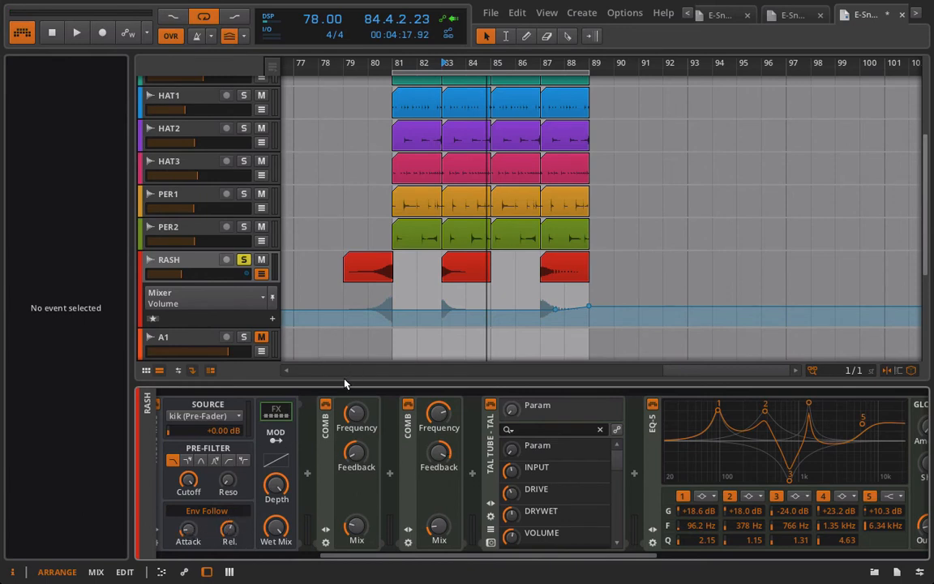
Step: Solo the kik track alongside RASH and play both from bar 83 to hear the kick driving the modulation
key("space")
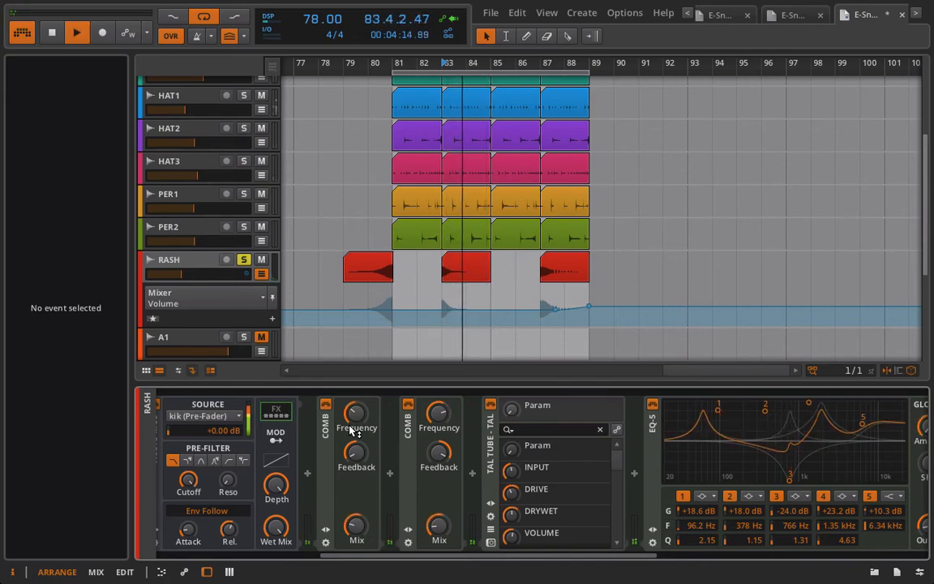
scroll(292, 247, "up", 5)
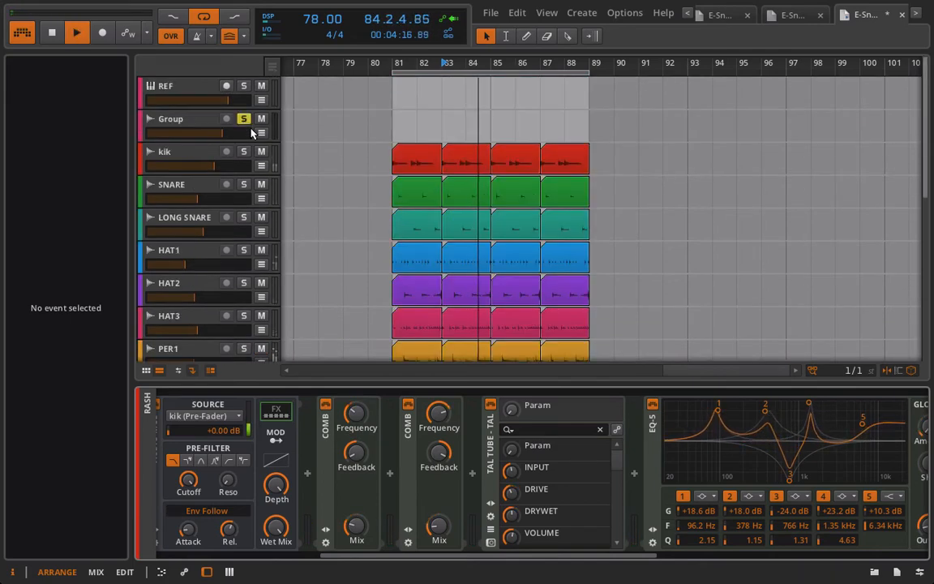
left_click(243, 153)
scroll(271, 252, "down", 6)
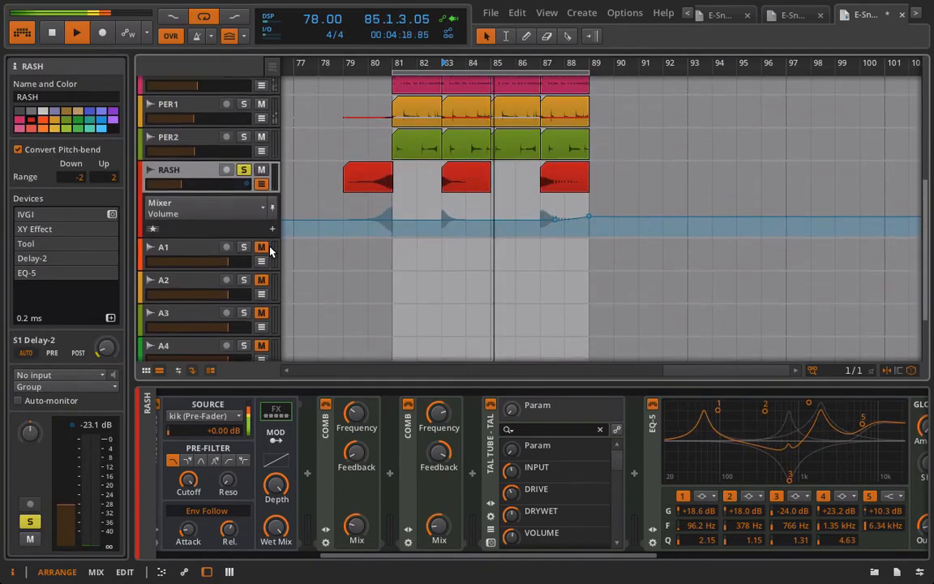
scroll(270, 250, "up", 1)
key("space")
key("space")
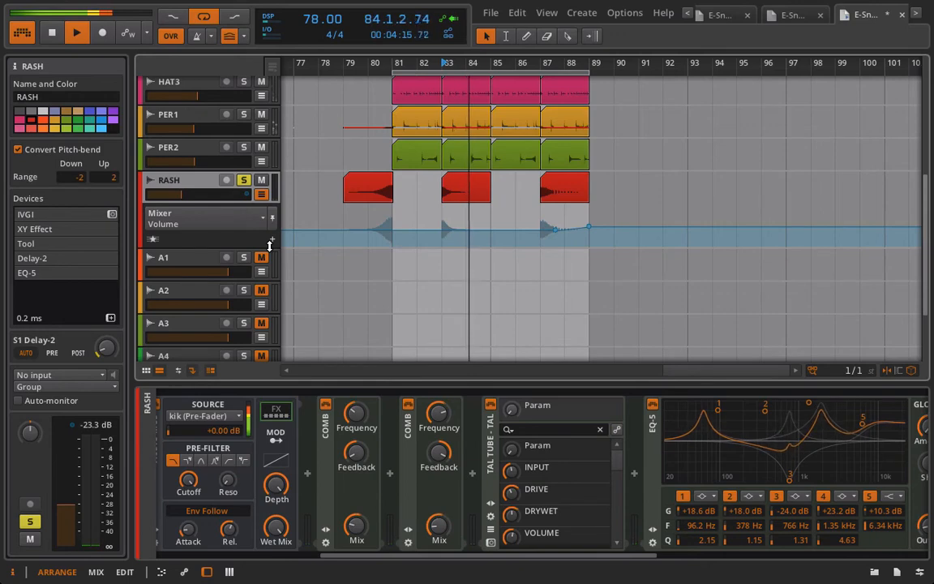
Step: Compare the Audio Mod's sound with its envelope follower switched on and off during playback
left_click(231, 531)
key("space")
key("space")
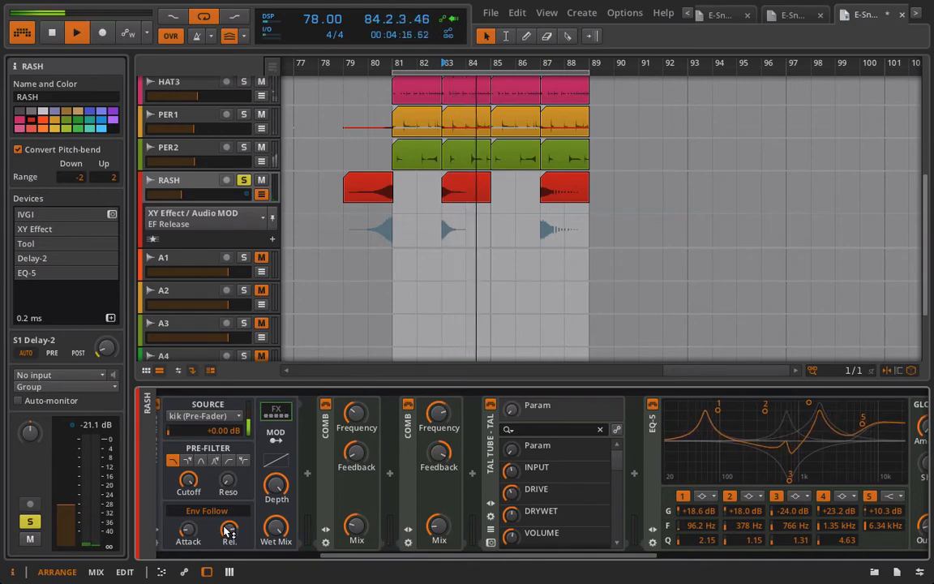
left_click(215, 514)
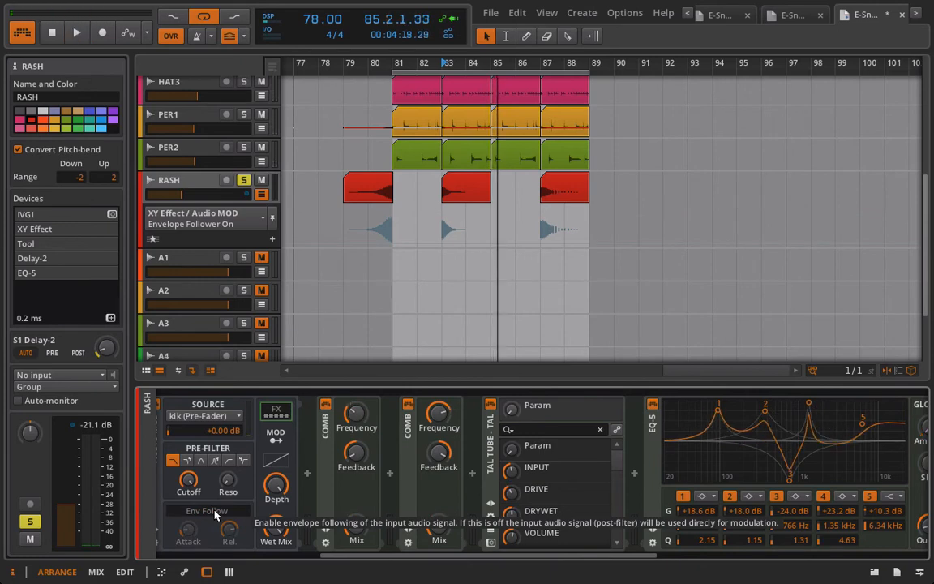
key("space")
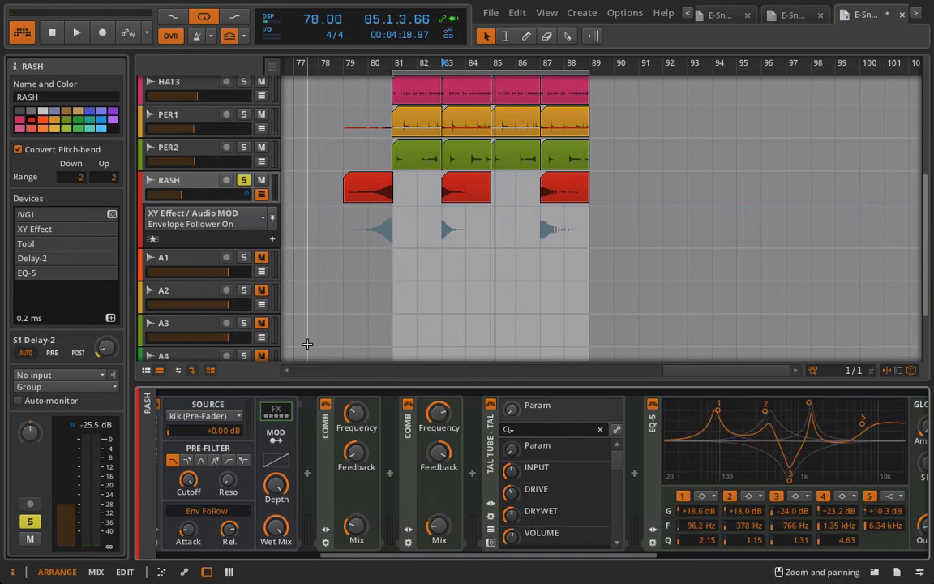
Step: Switch to the next E-Snare project and activate its audio engine
left_click(869, 16)
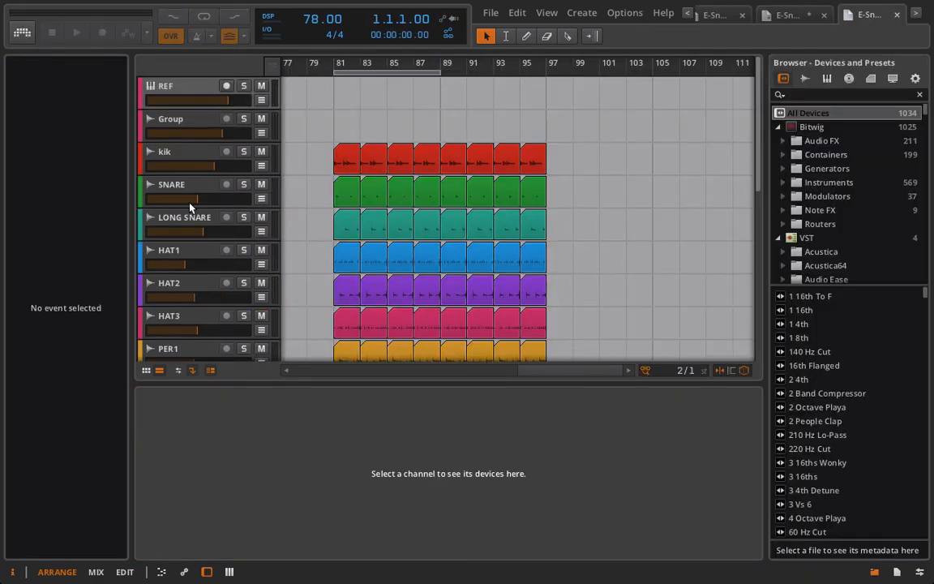
scroll(401, 266, "down", 4)
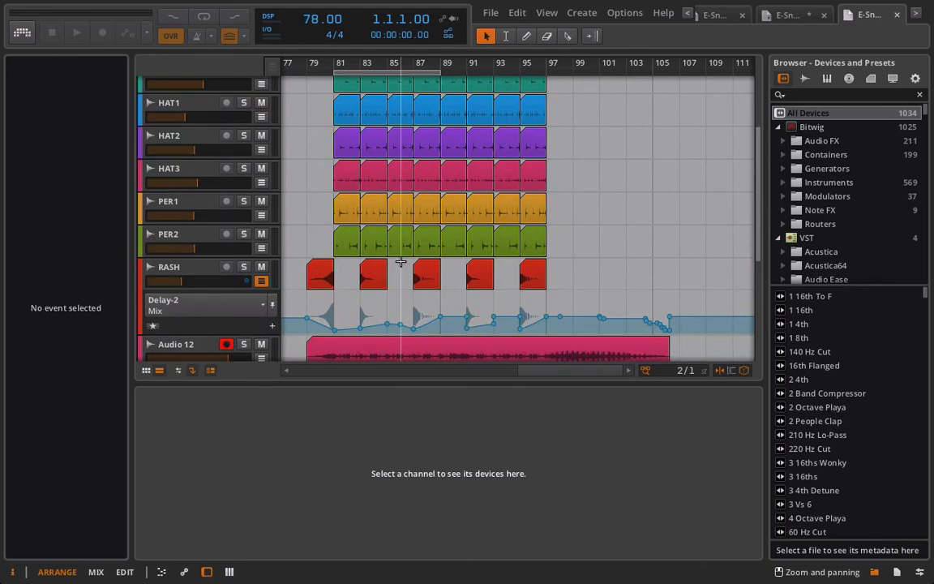
scroll(401, 261, "down", 1)
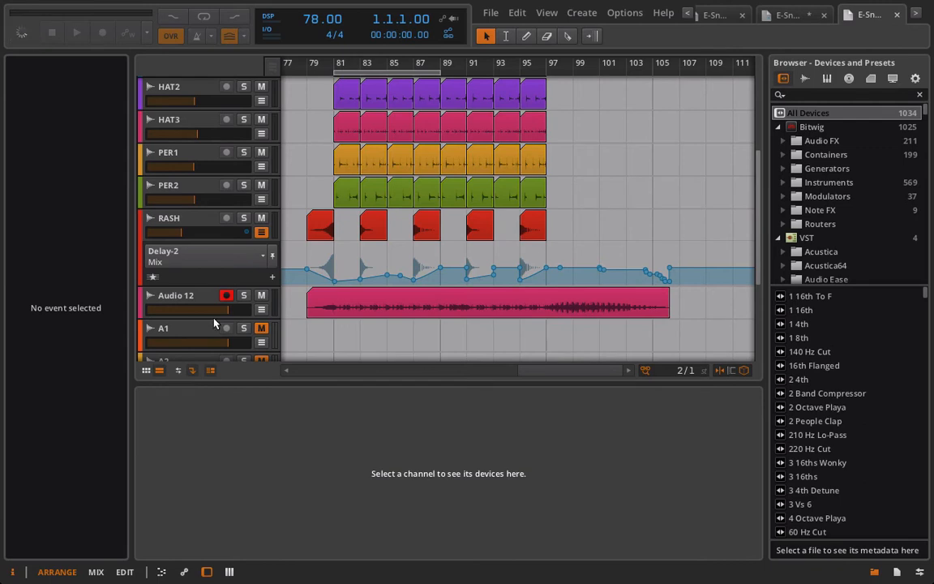
Step: Mute the Audio 12 recording and play the arrangement from bar 79 while looking over its tracks
left_click(310, 63)
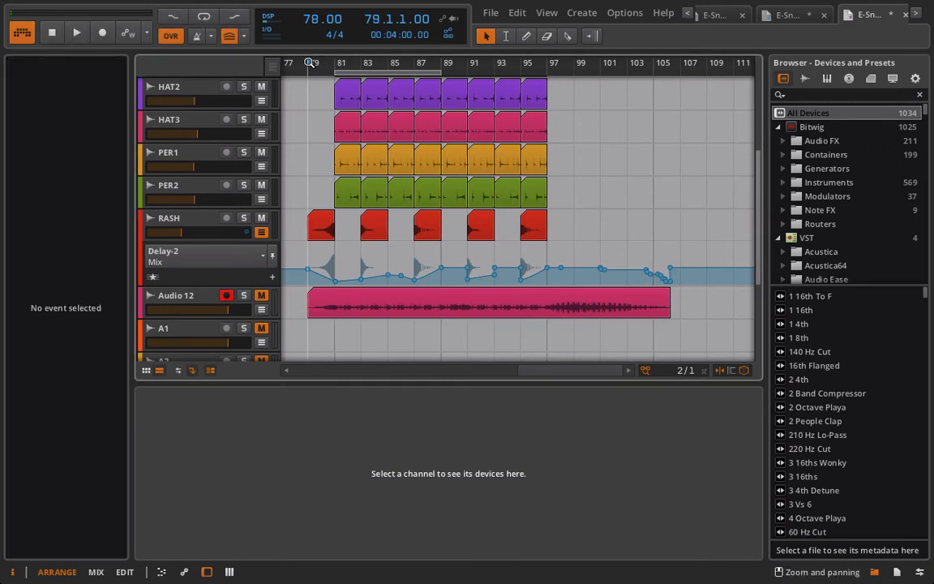
key("space")
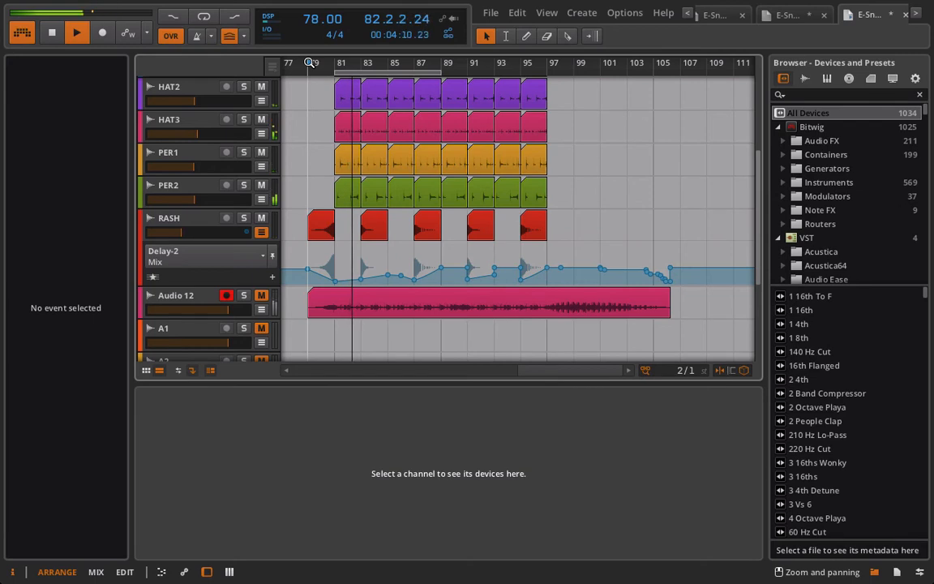
scroll(321, 139, "up", 5)
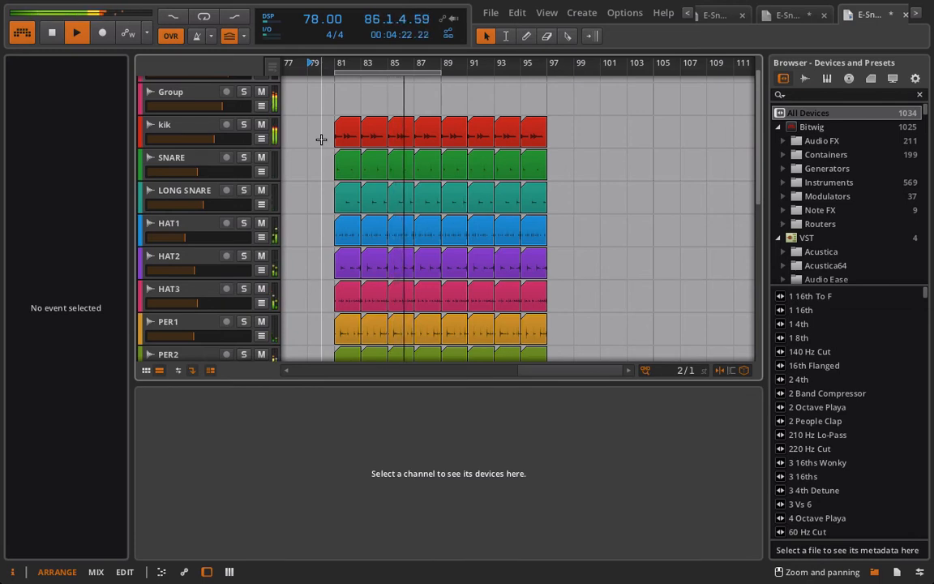
scroll(321, 139, "down", 3)
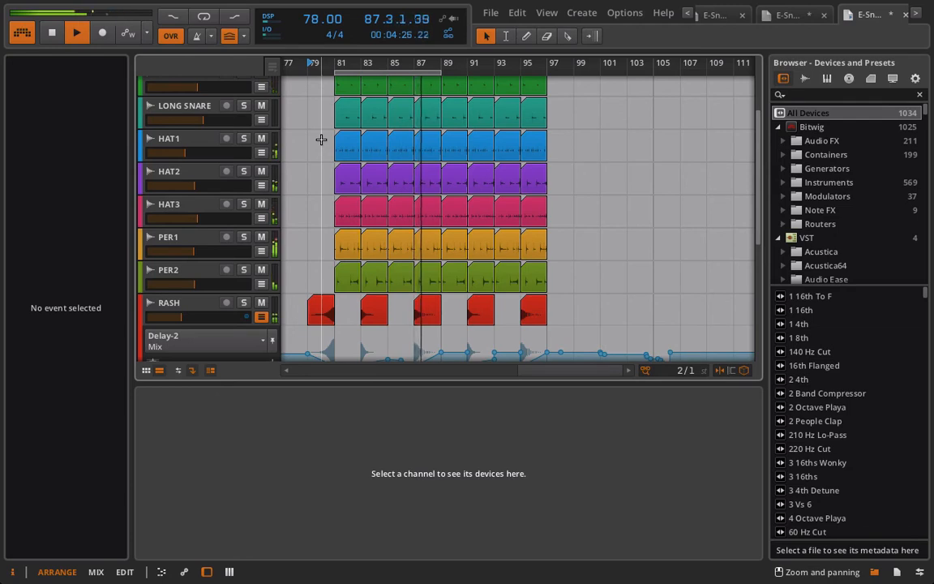
Step: Display RASH's device chain and review its XY Effect, Tool and Delay-2 devices during playback
left_click(185, 316)
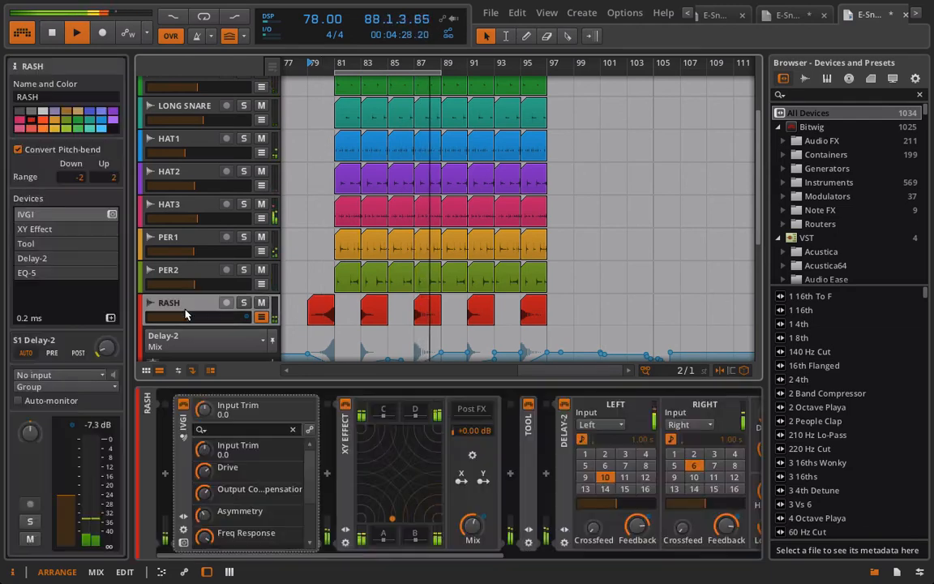
scroll(211, 260, "down", 2)
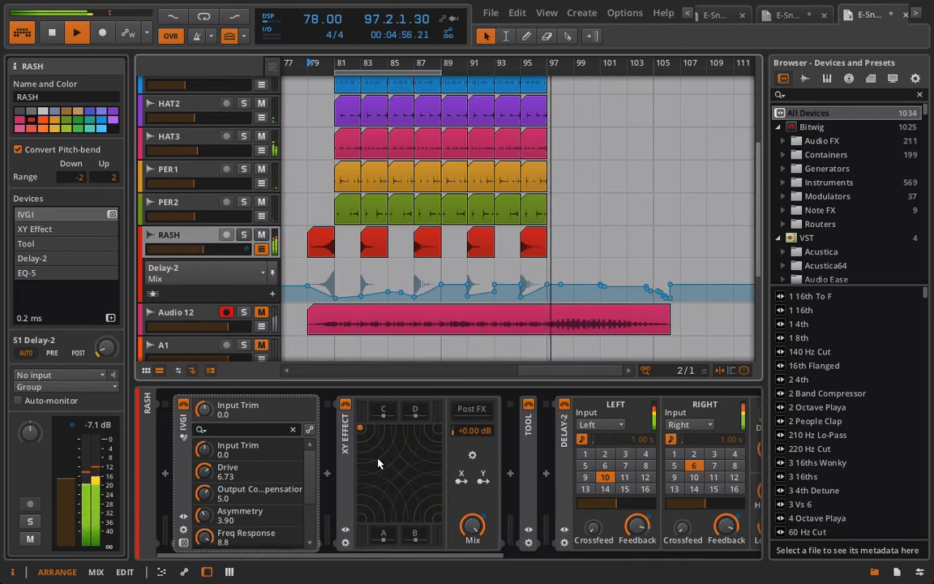
key("space")
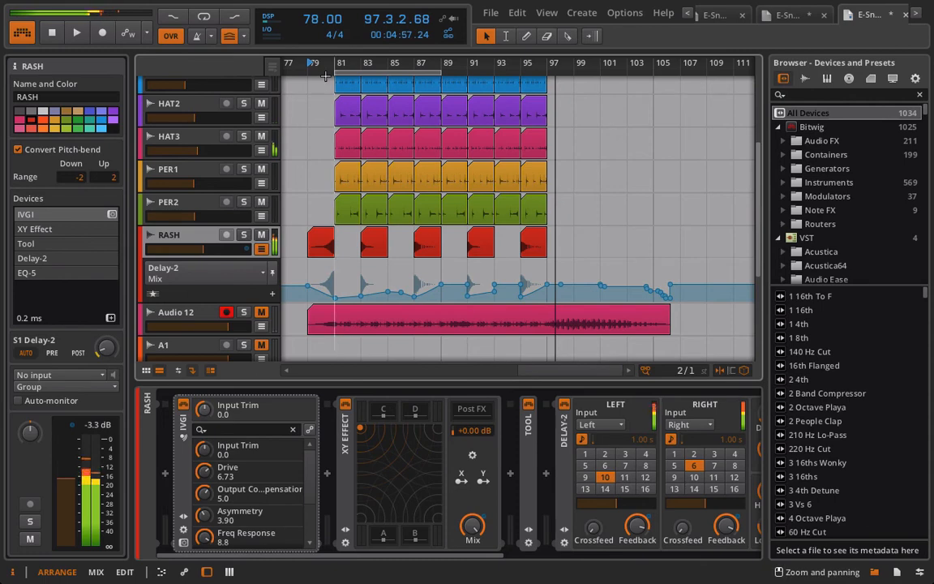
key("space")
key("space")
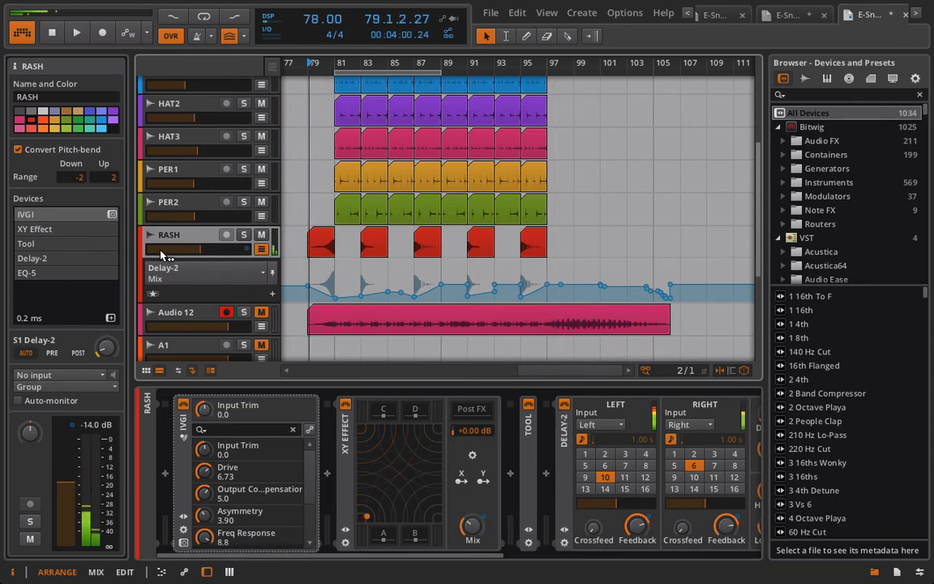
scroll(497, 463, "right", 2)
scroll(497, 463, "right", 1)
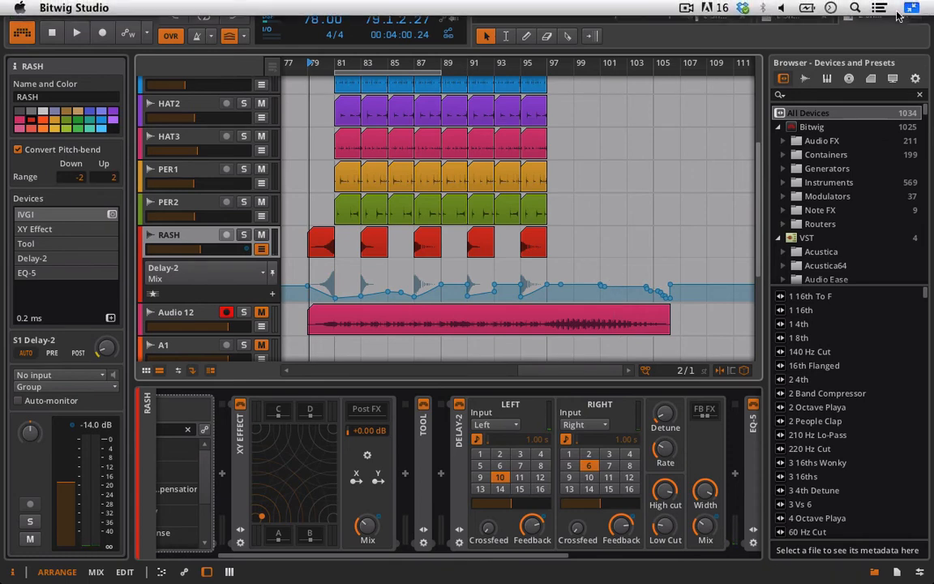
Step: Switch to the E-Snare project containing the Audio 2 track and activate its audio engine
left_click(917, 20)
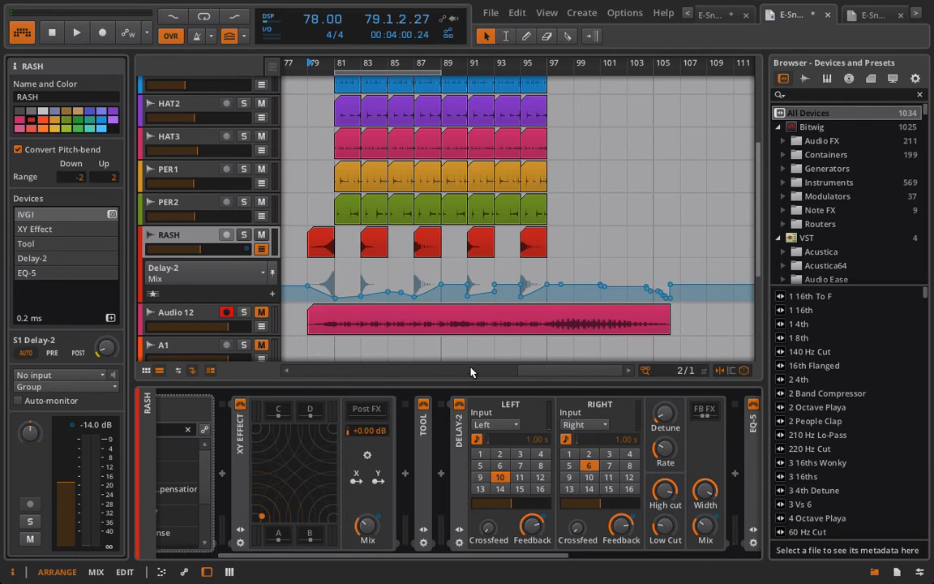
left_click(879, 21)
left_click(32, 39)
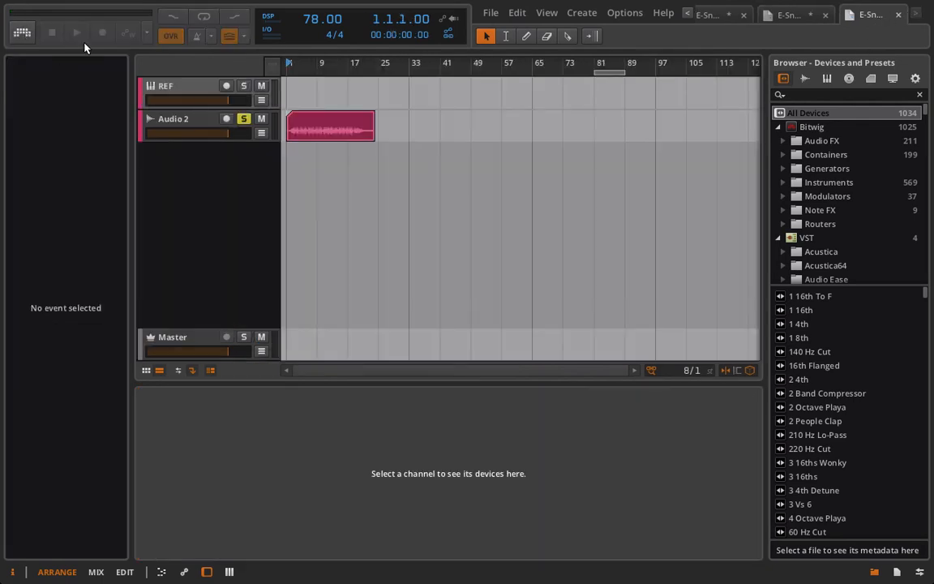
Step: Examine the device chains of the Master and Audio 2 tracks, through to Audio 2's Peak Limiter
left_click(181, 347)
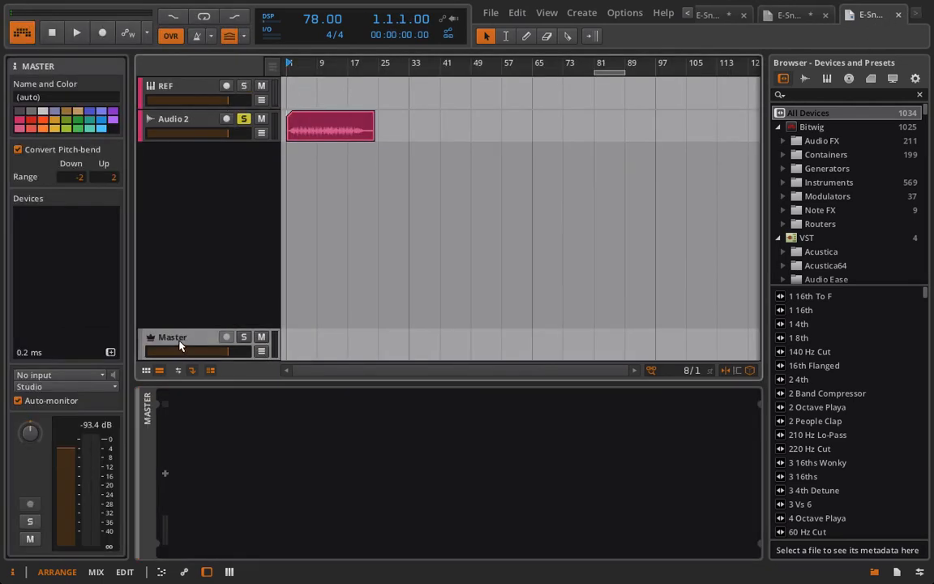
left_click(165, 477)
left_click(165, 477)
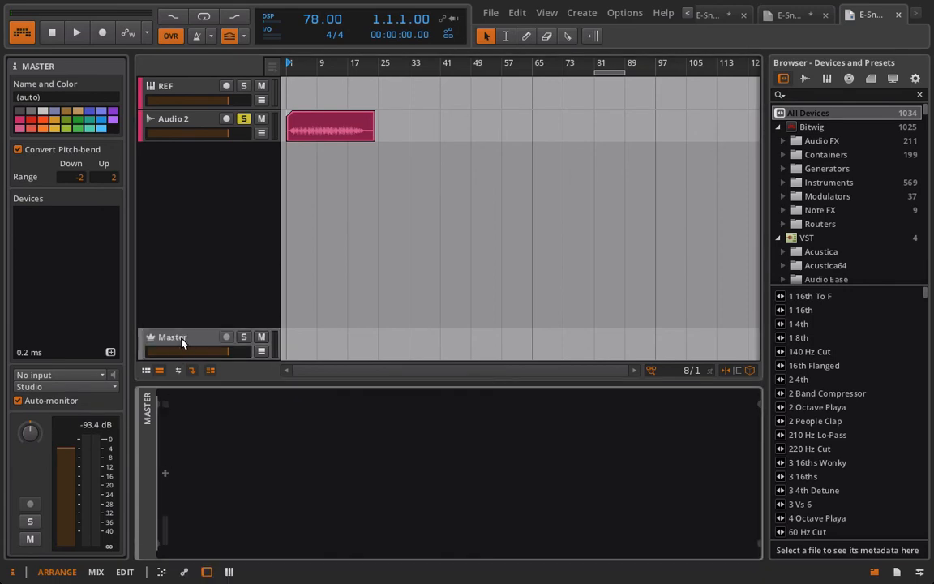
left_click(180, 121)
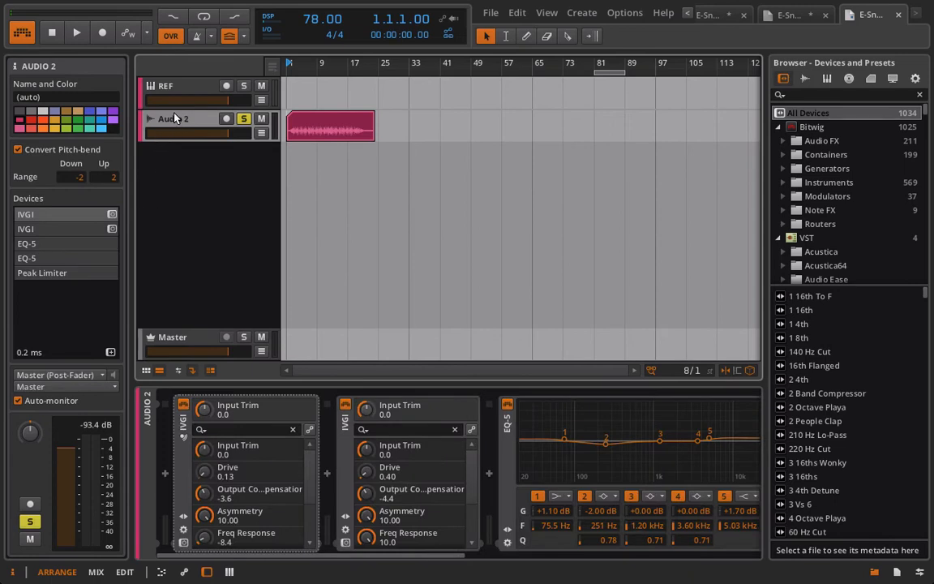
scroll(173, 484, "down", 3)
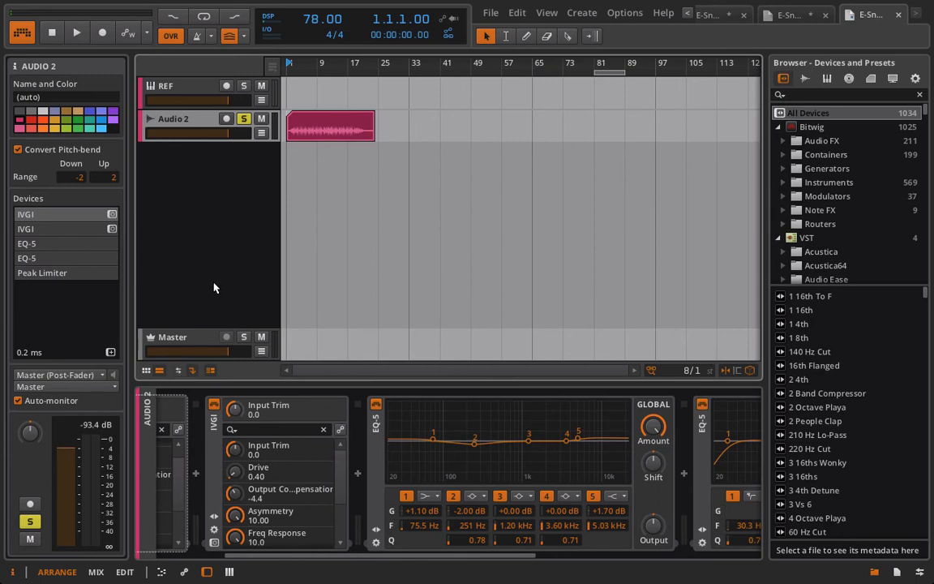
scroll(230, 418, "down", 10)
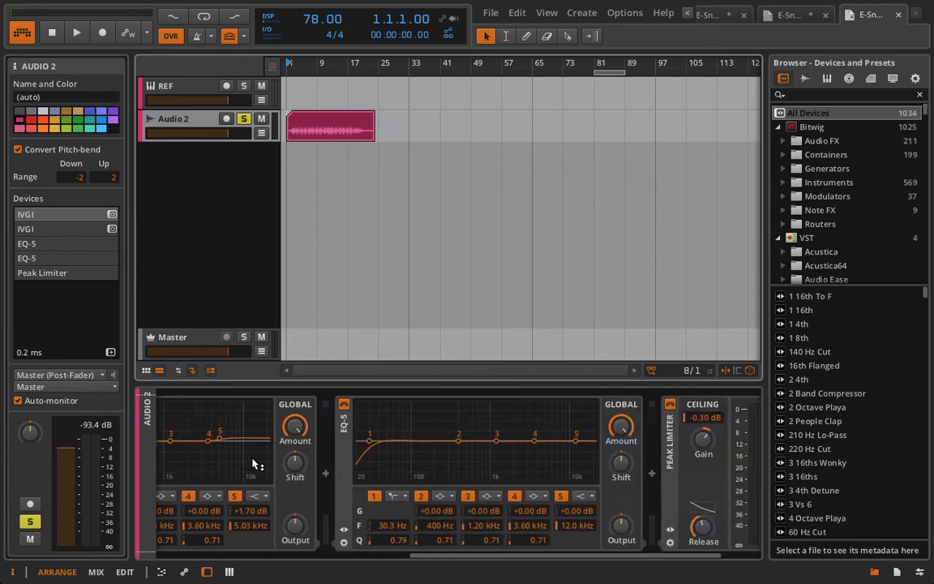
Step: Select Audio 2's Peak Limiter and check the Master track's device chain before returning to Audio 2
left_click(592, 425)
right_click(592, 425)
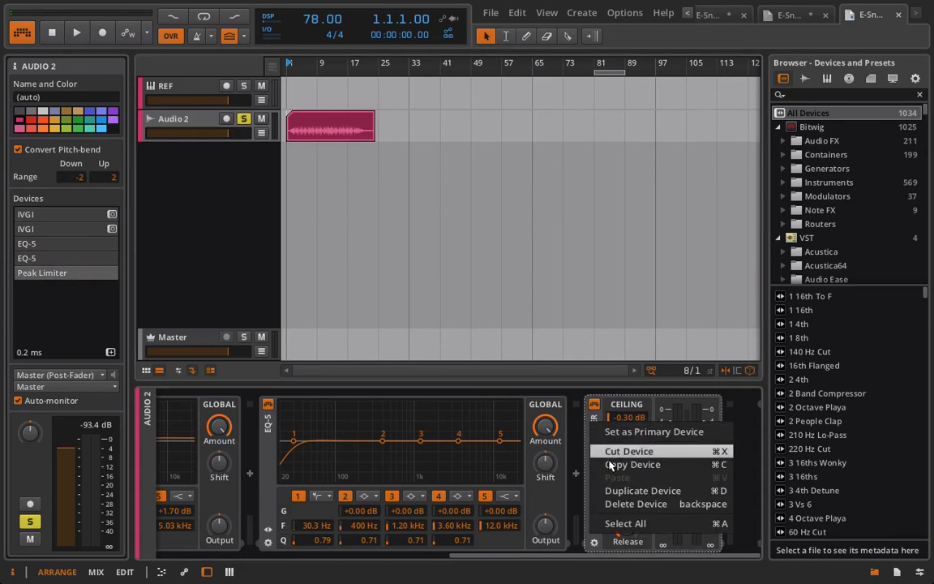
left_click(671, 523)
left_click(177, 345)
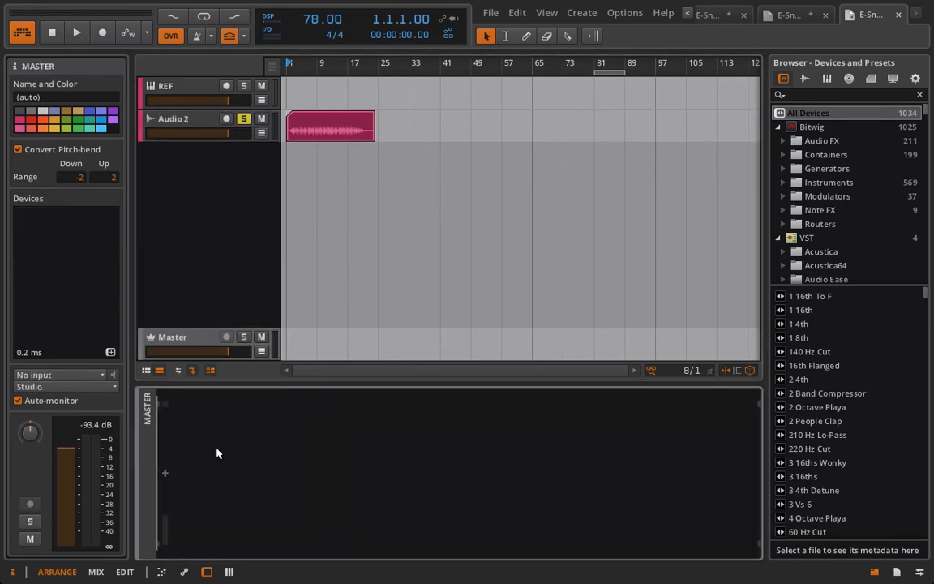
left_click(166, 122)
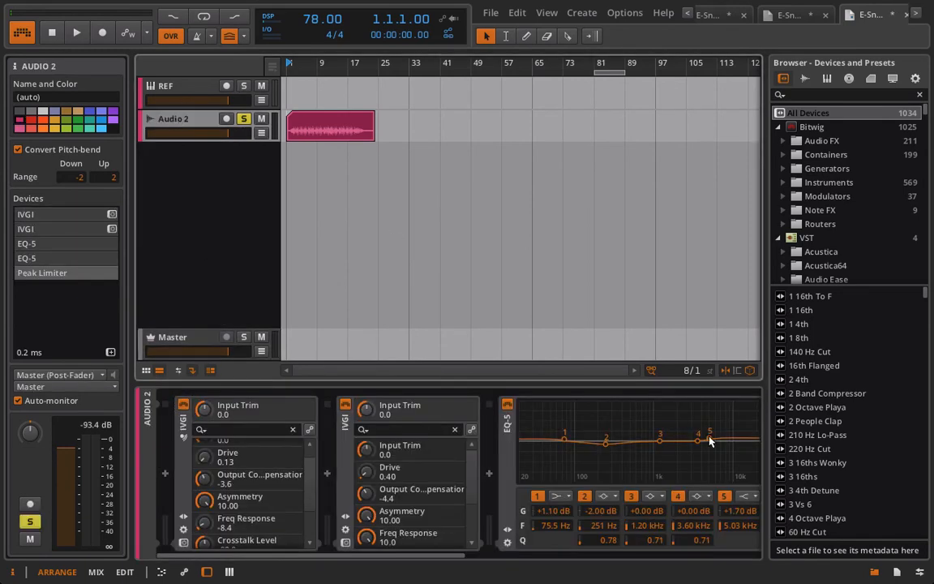
Step: Delete the Peak Limiter from the end of Audio 2's device chain and play the soloed clip from the start
scroll(648, 429, "down", 5)
scroll(681, 457, "down", 3)
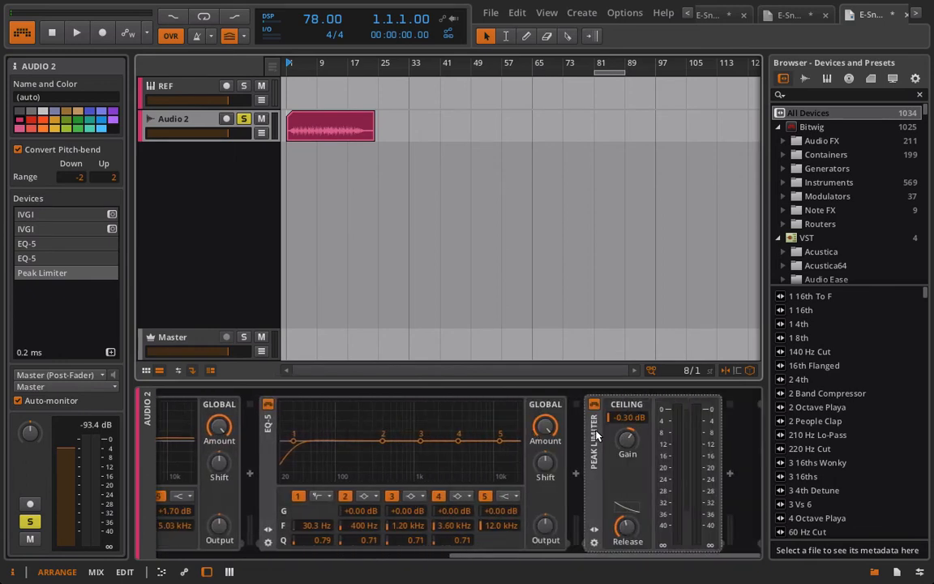
key("Delete")
scroll(554, 427, "up", 5)
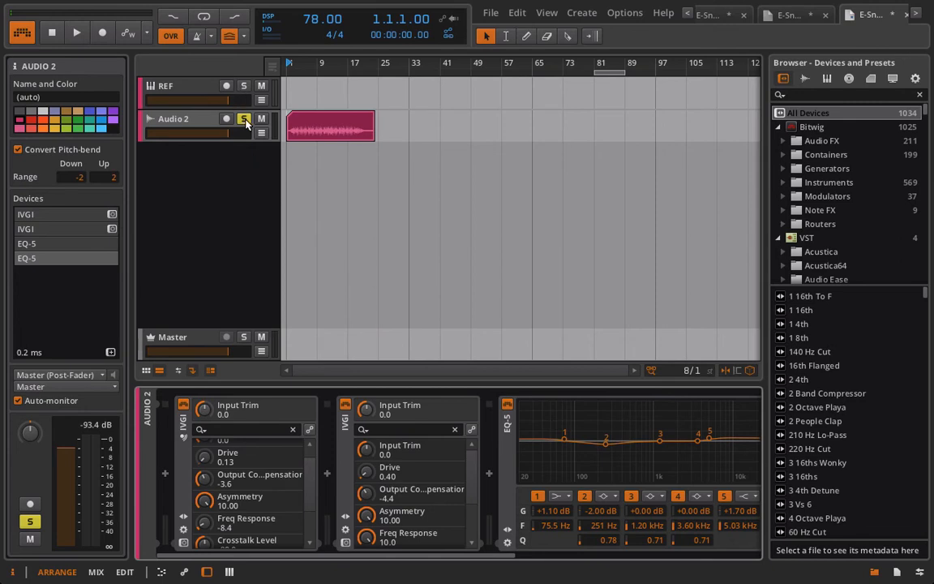
key("space")
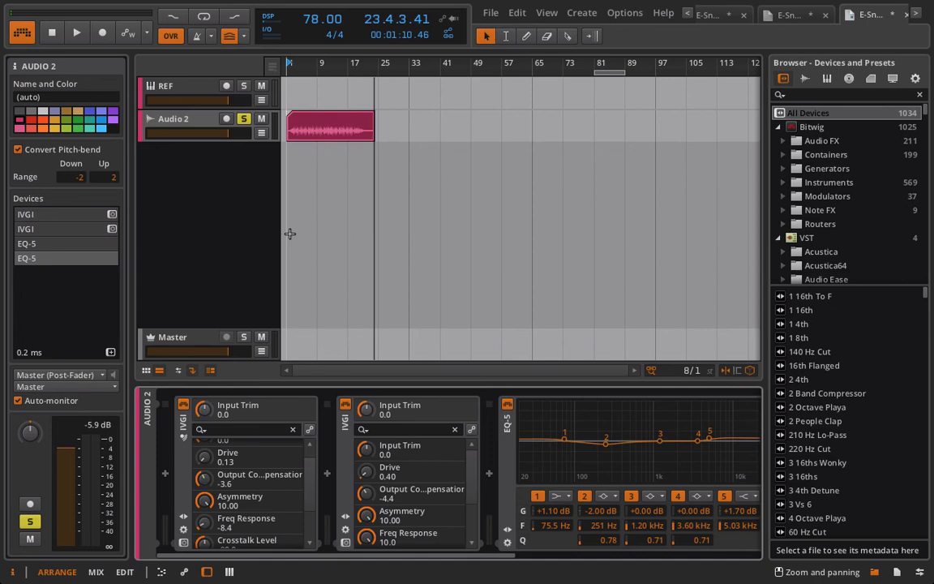
Step: Check the Group track's device chain in the E-Snare percussion arrangement project, and return to the Audio 2 project
left_click(718, 12)
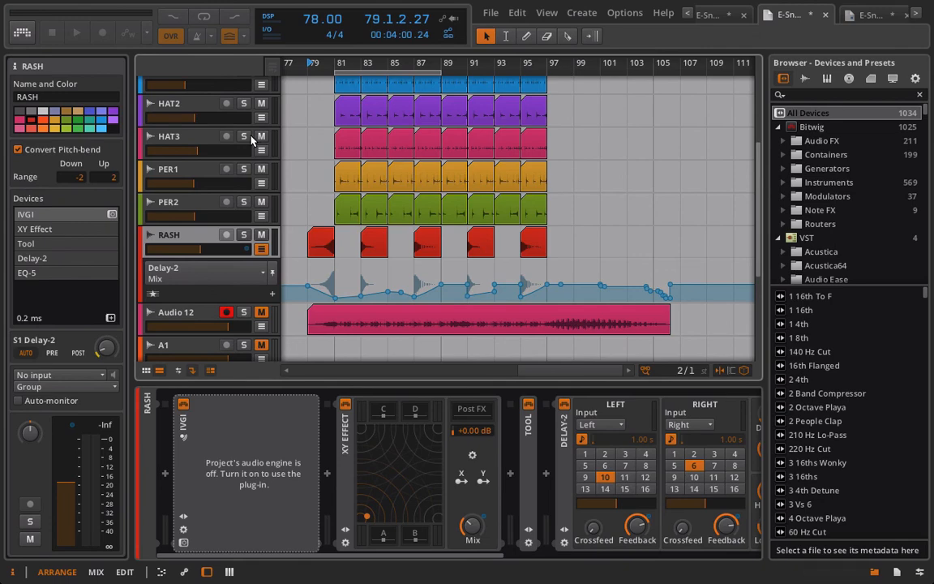
scroll(176, 126, "up", 5)
left_click(195, 119)
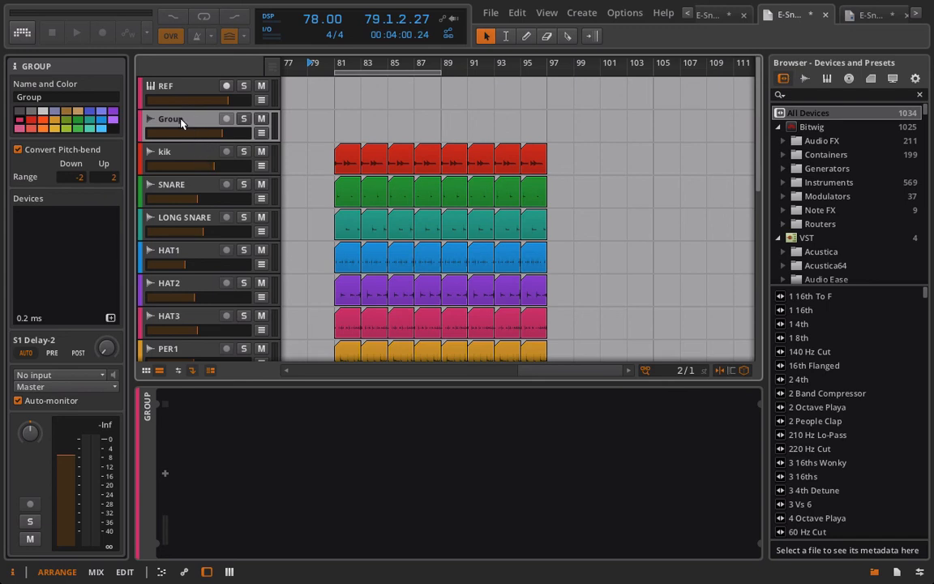
left_click_drag(204, 130, 199, 134)
left_click(853, 16)
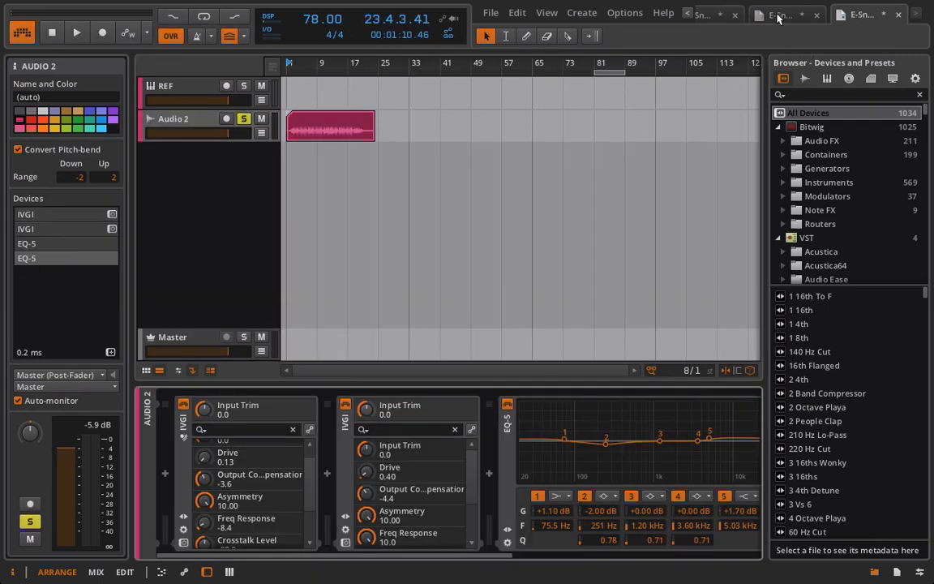